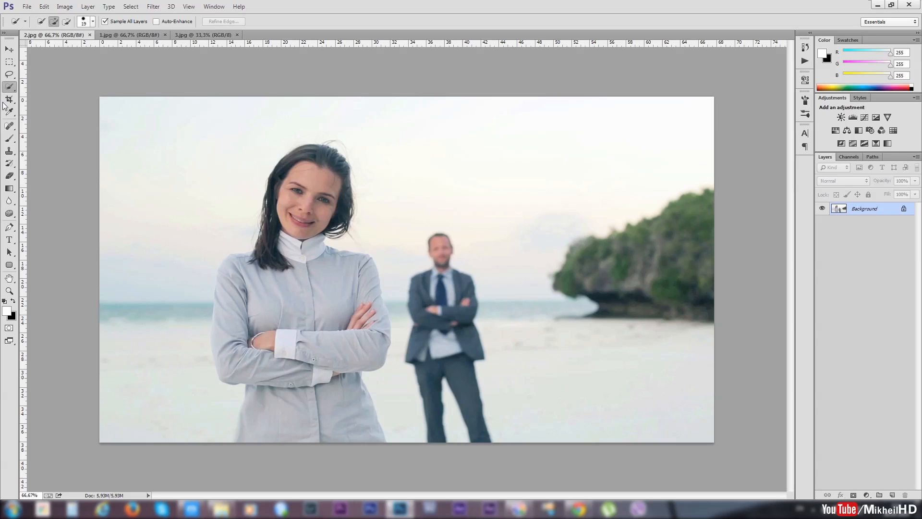
# Select the man standing in the background with the Quick Selection tool.
pyautogui.click(12, 89)
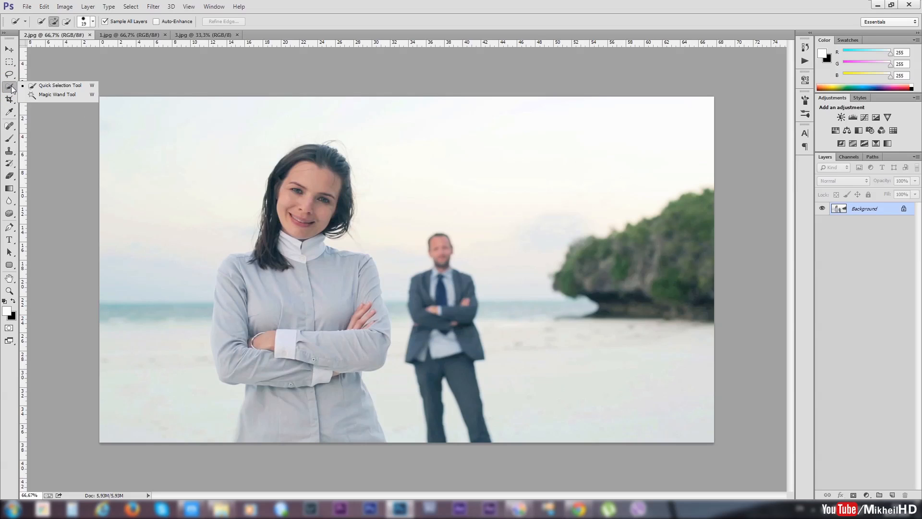
pyautogui.click(8, 88)
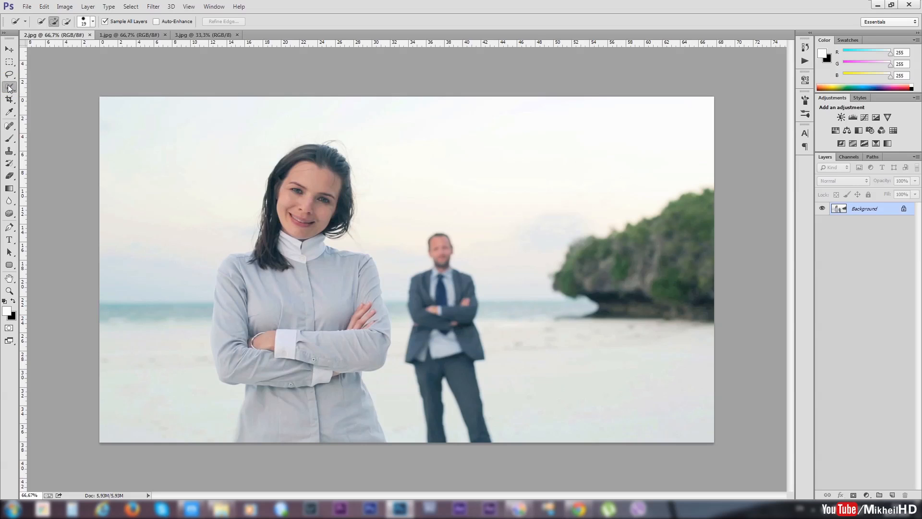
pyautogui.click(8, 88)
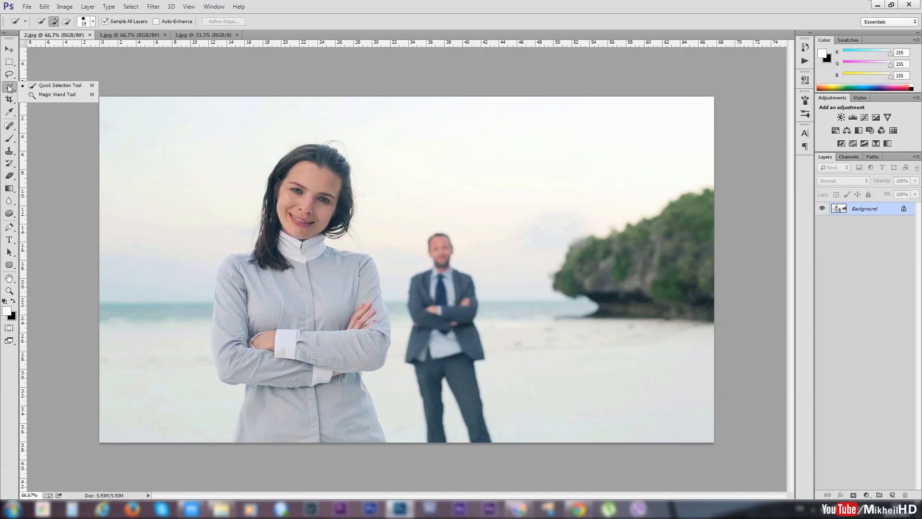
pyautogui.click(68, 87)
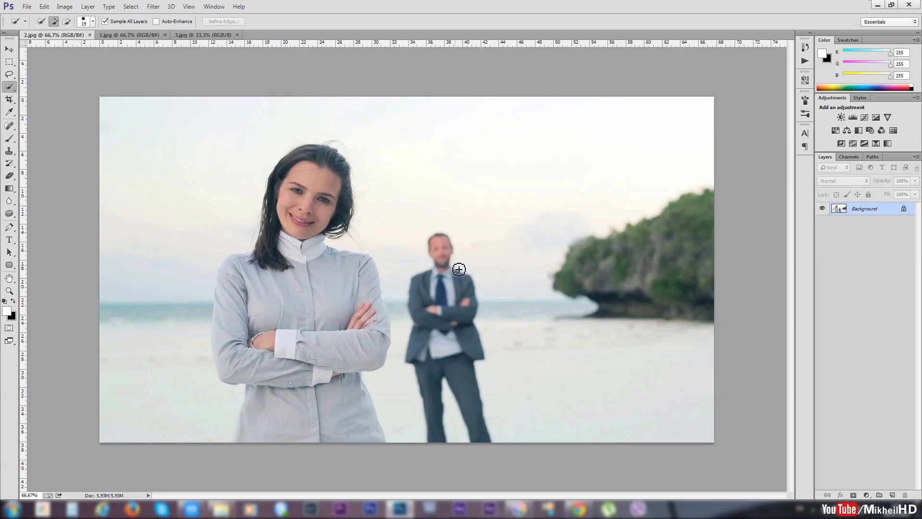
pyautogui.click(446, 241)
pyautogui.moveTo(446, 242)
pyautogui.mouseDown()
pyautogui.moveTo(421, 307)
pyautogui.moveTo(437, 431)
pyautogui.moveTo(451, 346)
pyautogui.moveTo(485, 446)
pyautogui.moveTo(464, 333)
pyautogui.mouseUp()
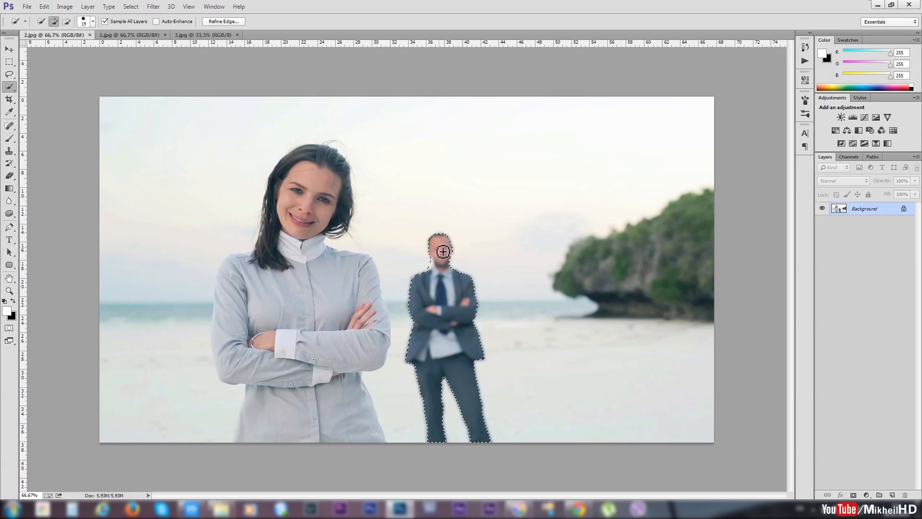
# Expand the selection around the man by 20 pixels.
pyautogui.click(132, 7)
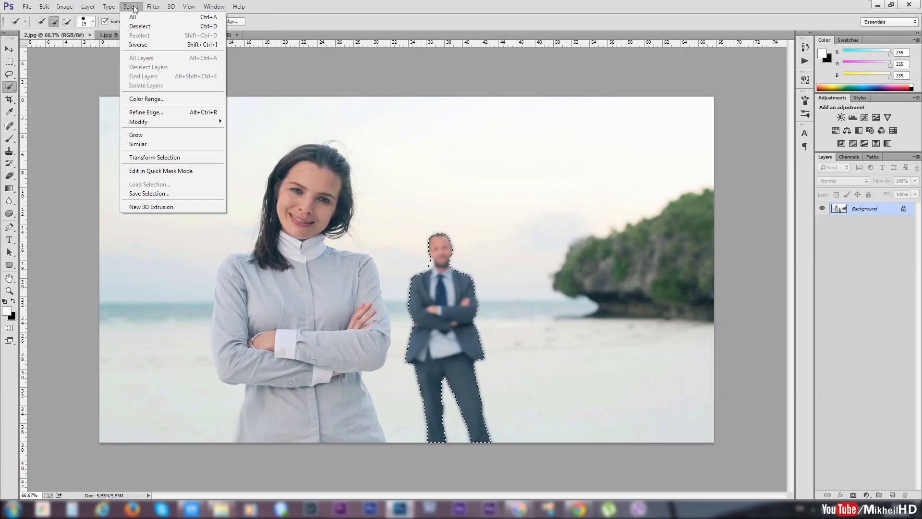
pyautogui.moveTo(159, 127)
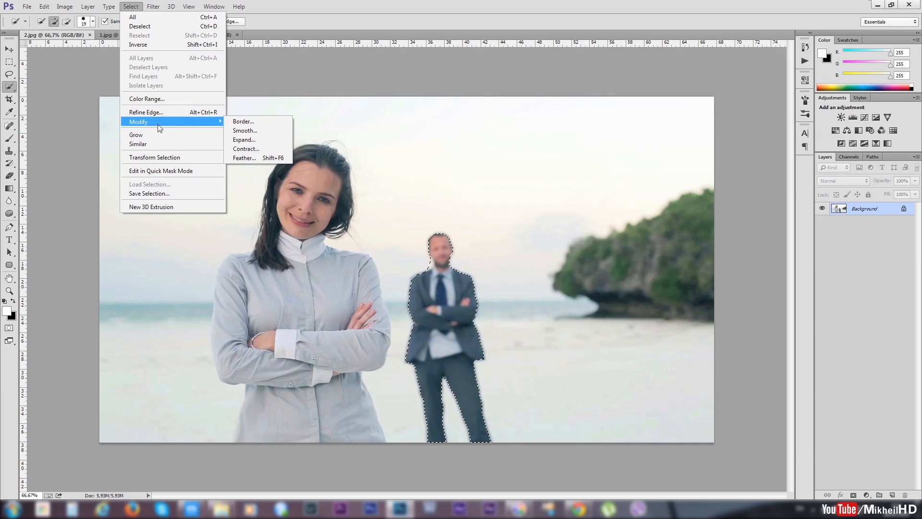
pyautogui.click(257, 139)
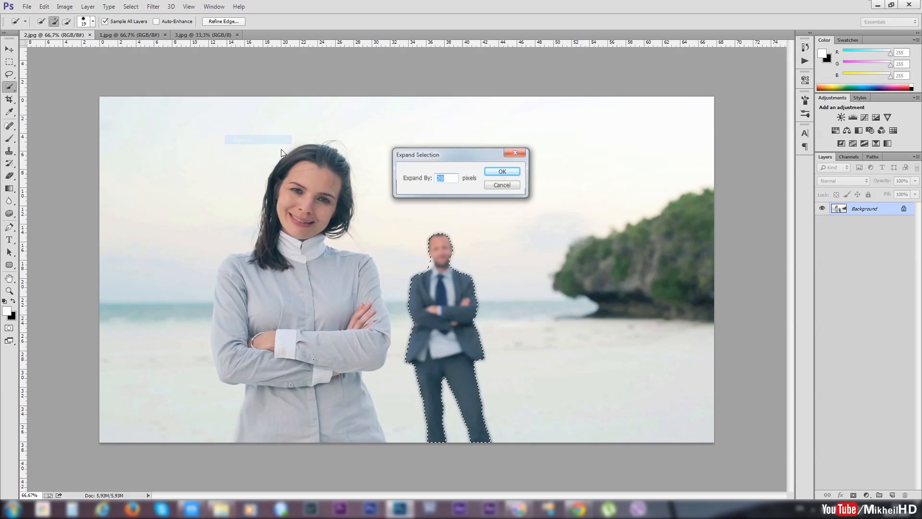
pyautogui.moveTo(452, 158); pyautogui.dragTo(553, 136)
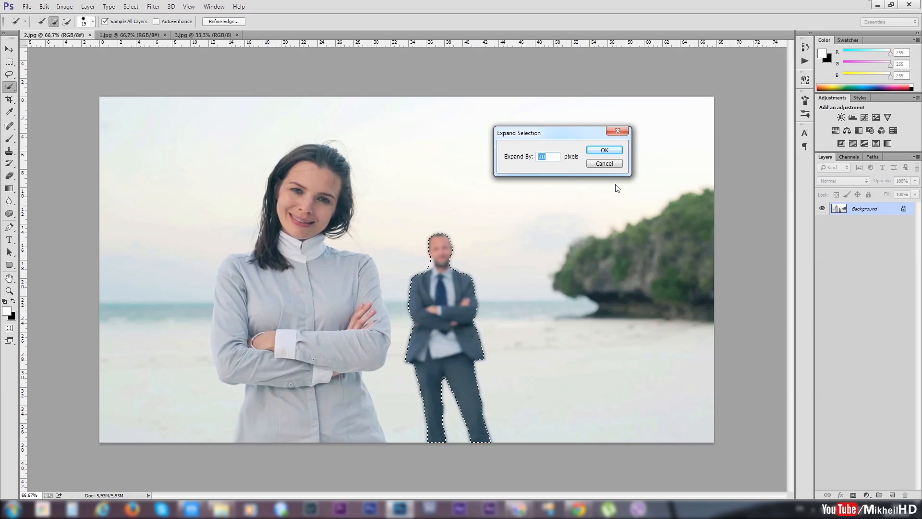
pyautogui.click(550, 157)
pyautogui.doubleClick(536, 157)
pyautogui.moveTo(557, 134); pyautogui.dragTo(541, 168)
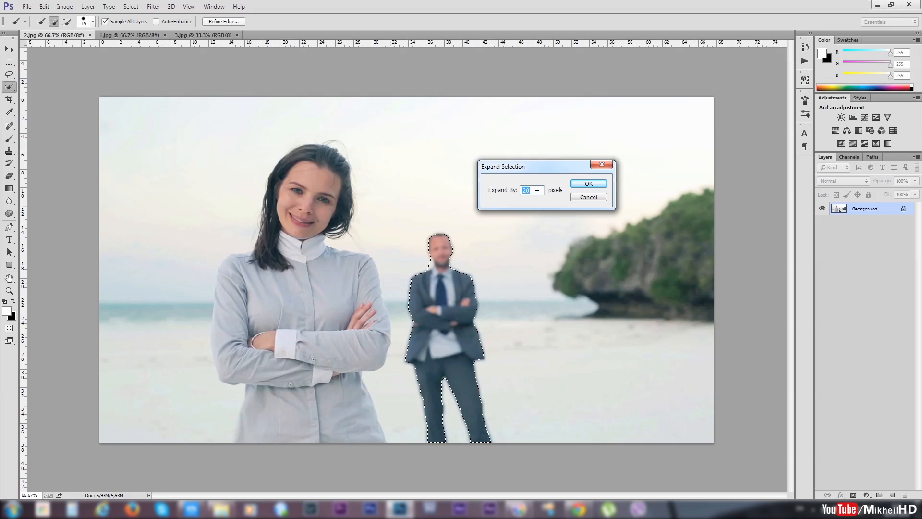
pyautogui.moveTo(558, 165); pyautogui.dragTo(583, 192)
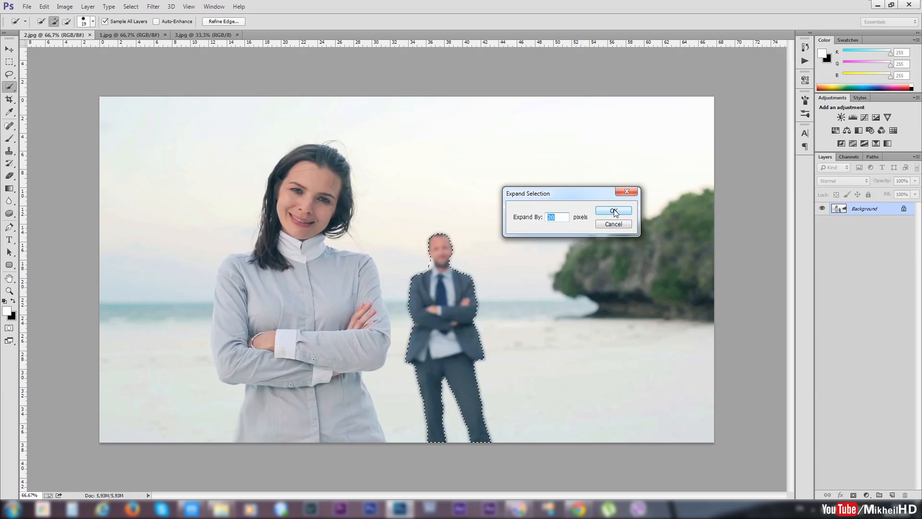
pyautogui.click(560, 217)
pyautogui.doubleClick(561, 218)
pyautogui.click(560, 217)
pyautogui.click(619, 211)
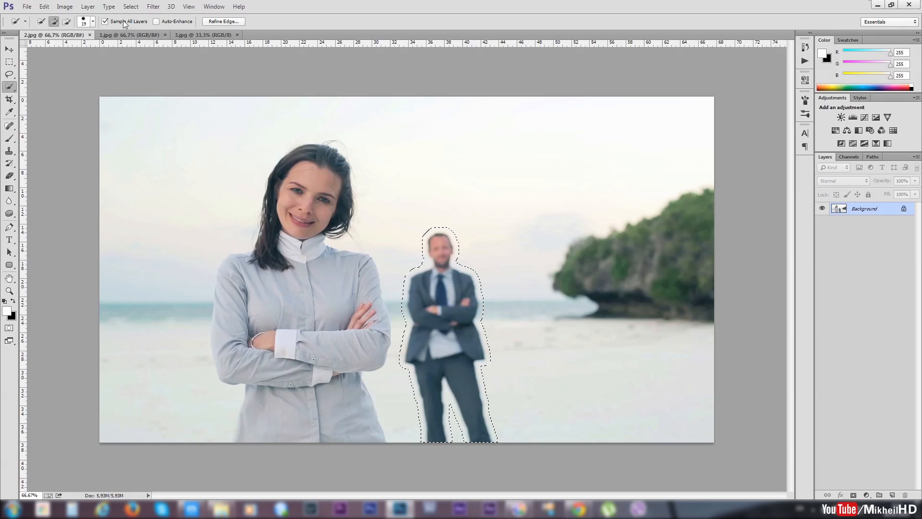
# Open the Fill settings for the selected man and set the contents to Content-Aware.
pyautogui.click(51, 8)
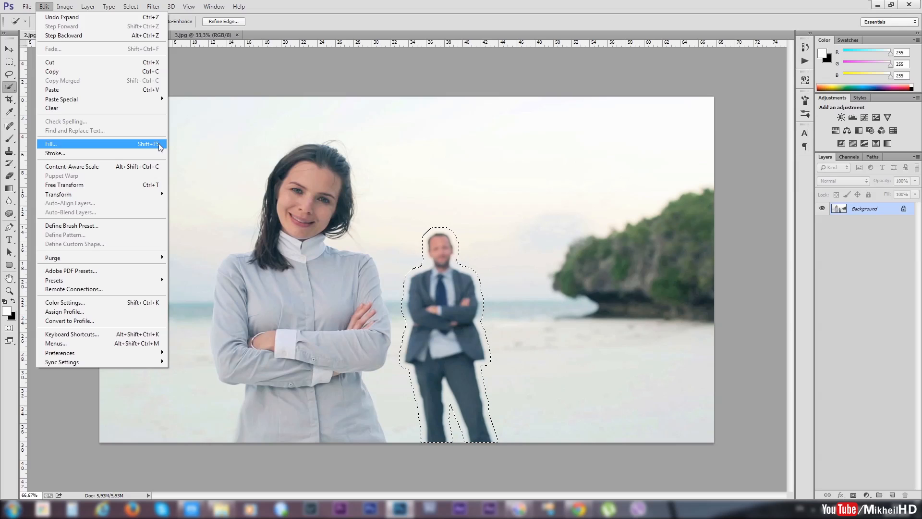
pyautogui.click(80, 145)
pyautogui.click(452, 157)
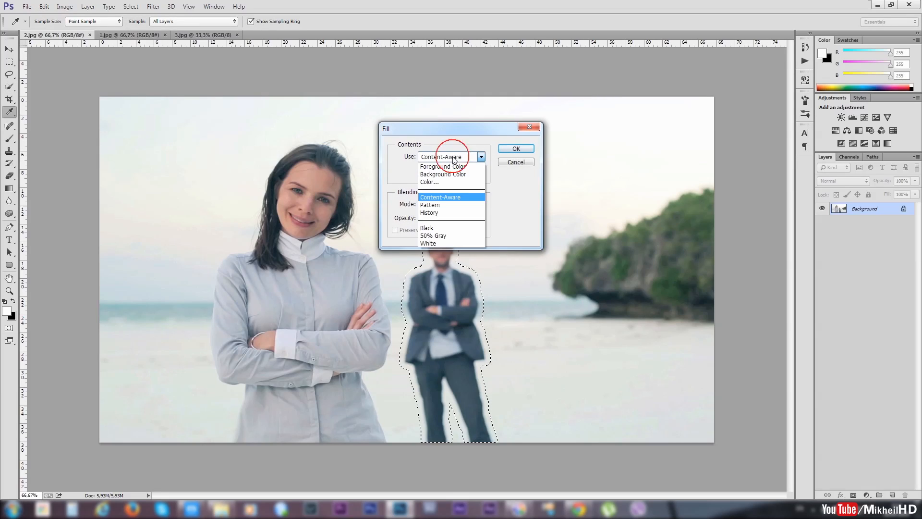
pyautogui.click(468, 169)
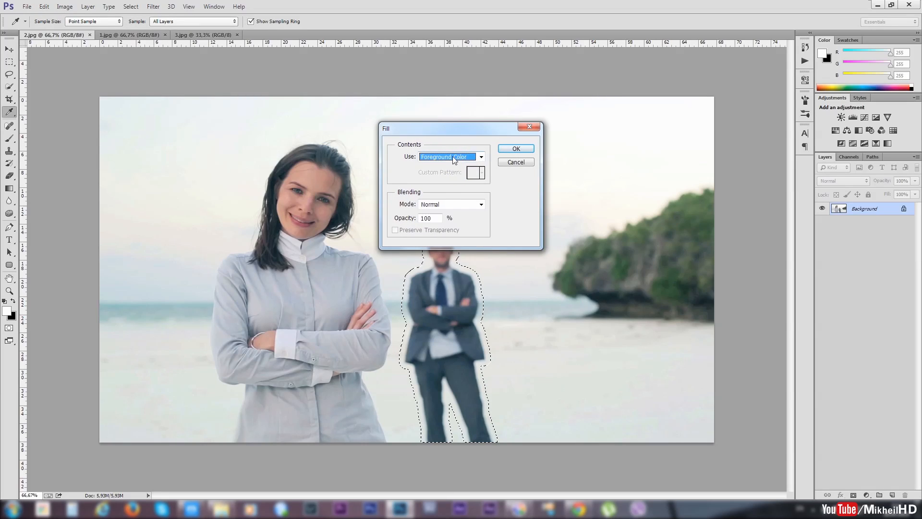
pyautogui.click(452, 157)
pyautogui.click(454, 169)
pyautogui.click(454, 157)
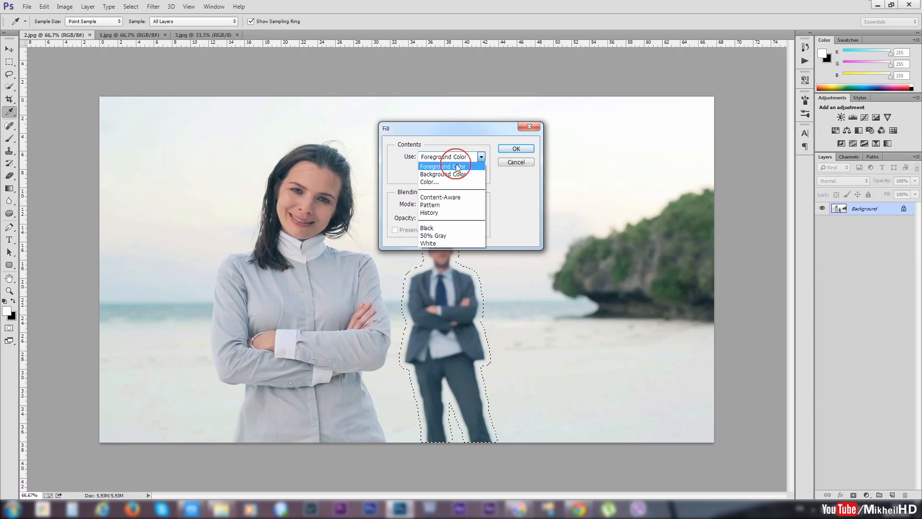
pyautogui.click(440, 197)
pyautogui.click(460, 158)
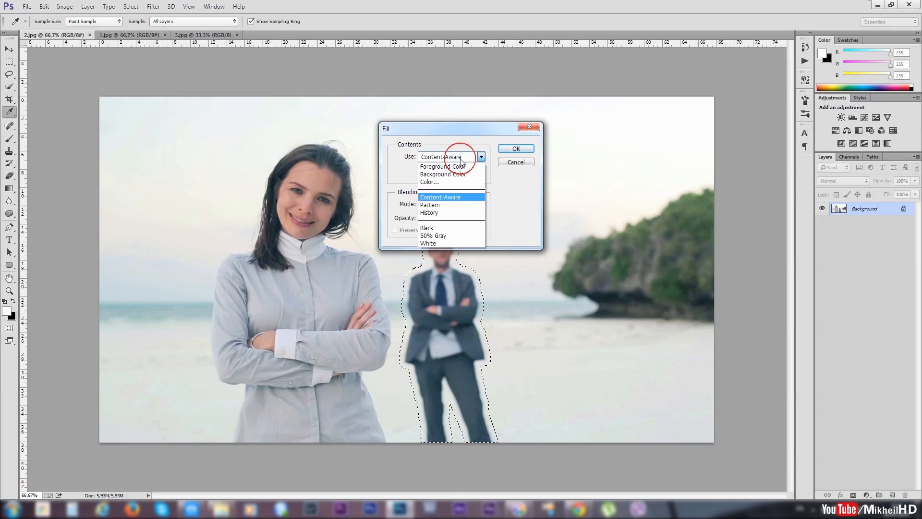
pyautogui.click(435, 205)
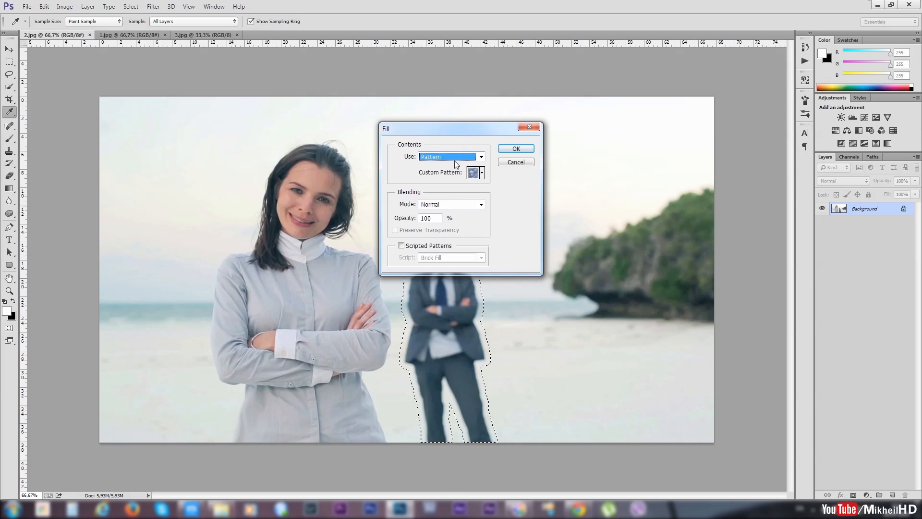
pyautogui.click(479, 157)
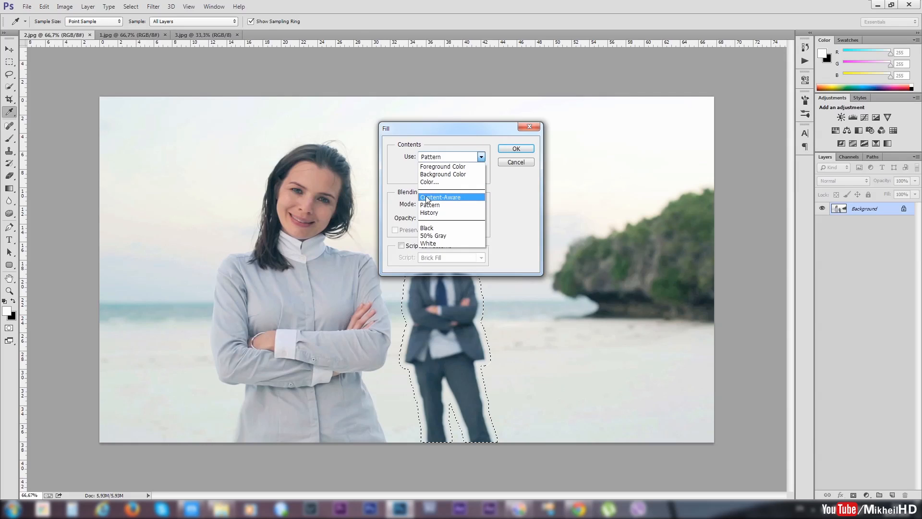
pyautogui.click(456, 198)
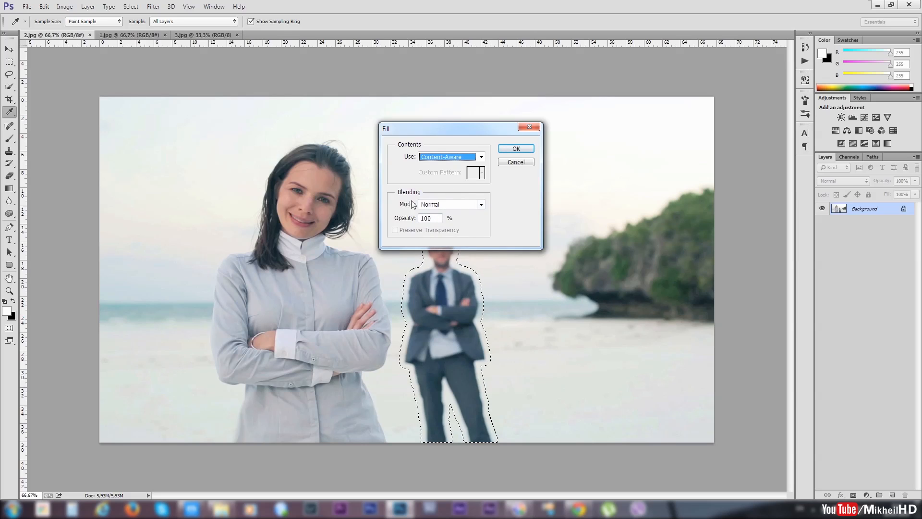
# Apply the Content-Aware fill to remove the man and clear the selection.
pyautogui.moveTo(461, 133); pyautogui.dragTo(535, 106)
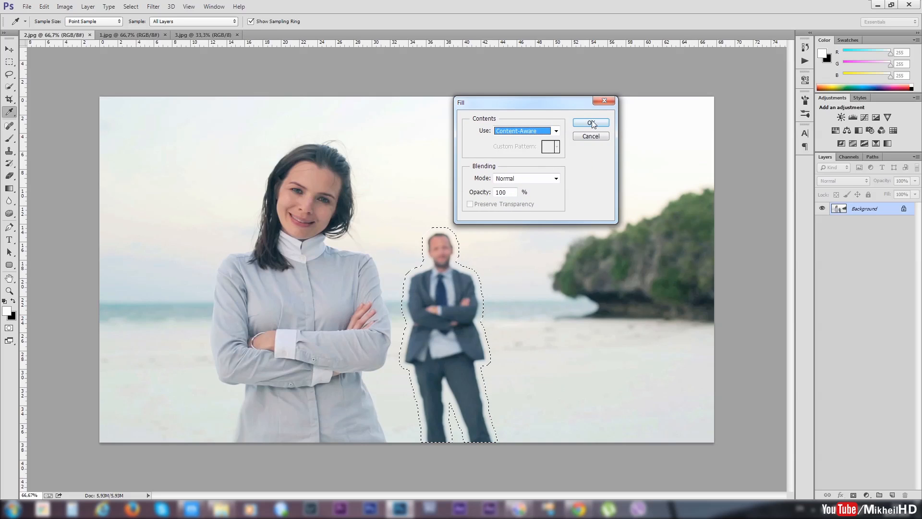
pyautogui.click(593, 124)
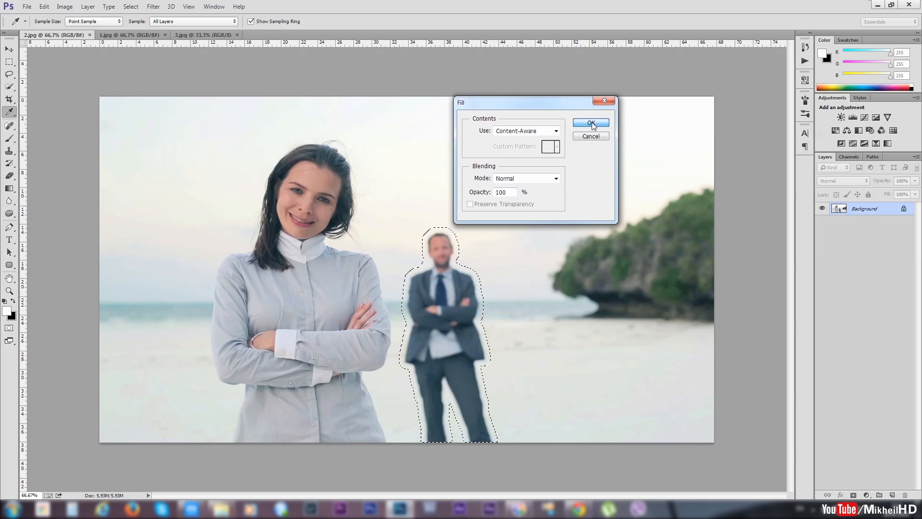
pyautogui.click(591, 123)
pyautogui.press('w')
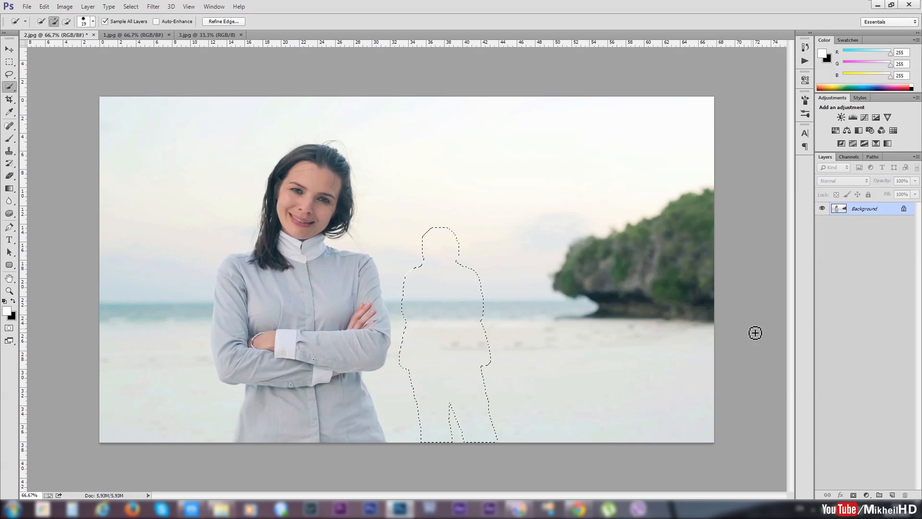
pyautogui.hotkey('ctrl', 'd')
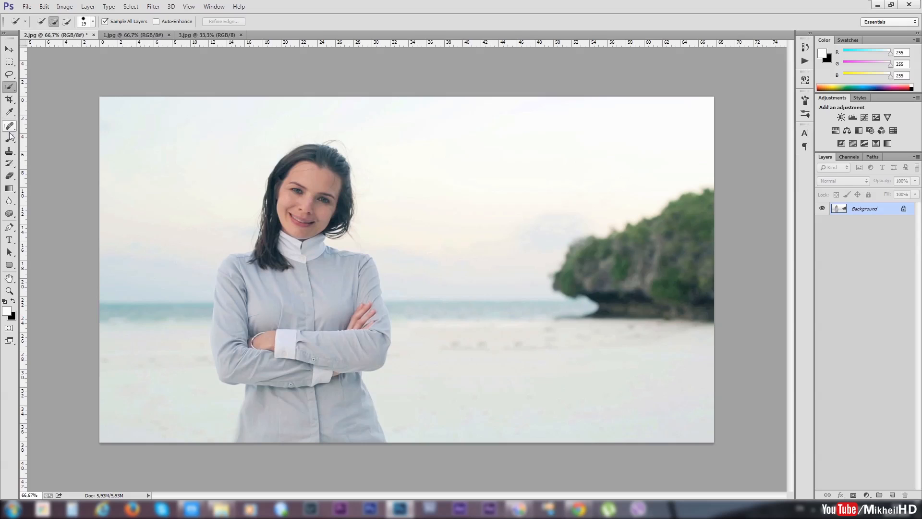
# Retouch the filled sand beside the woman using the Clone Stamp tool with a 92 px brush.
pyautogui.moveTo(9, 151); pyautogui.dragTo(43, 153)
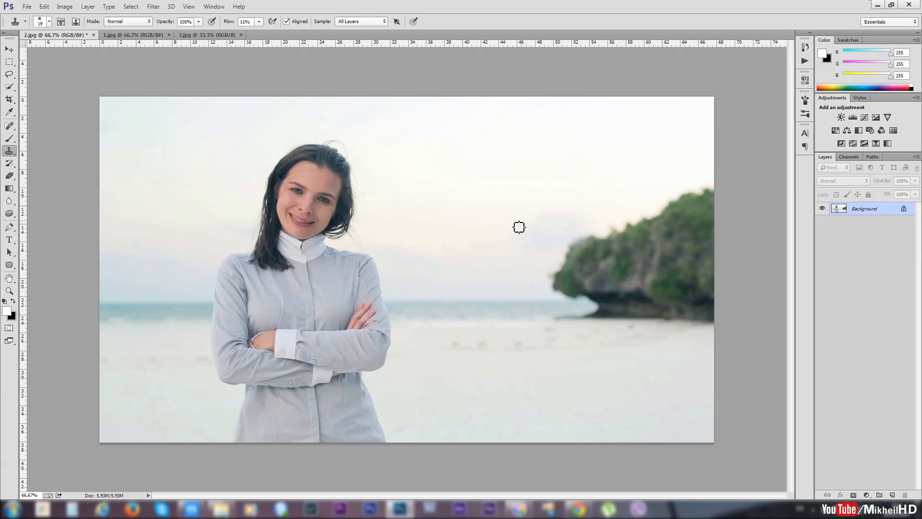
pyautogui.rightClick(461, 353)
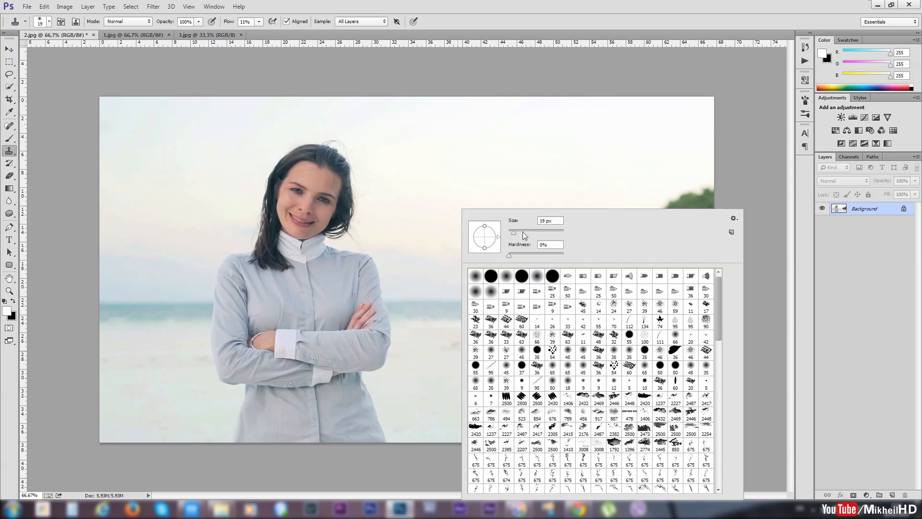
pyautogui.moveTo(513, 232); pyautogui.dragTo(534, 233)
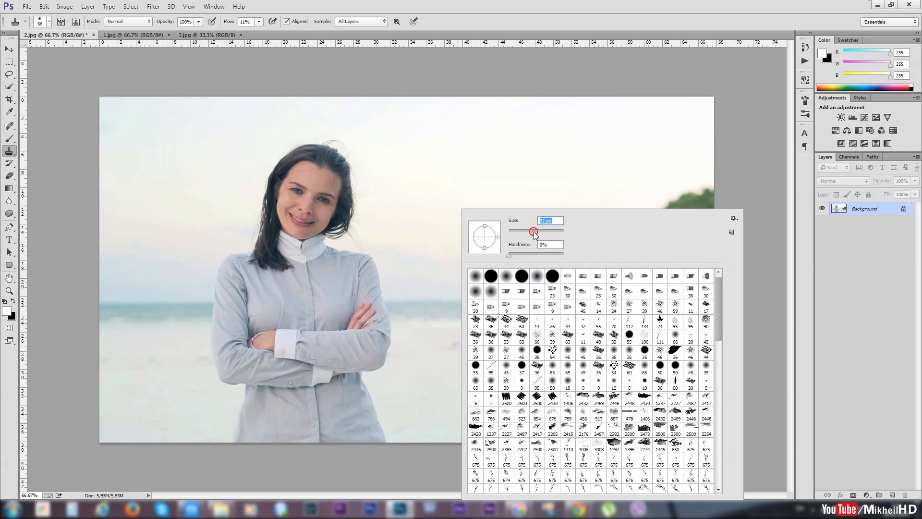
pyautogui.click(504, 39)
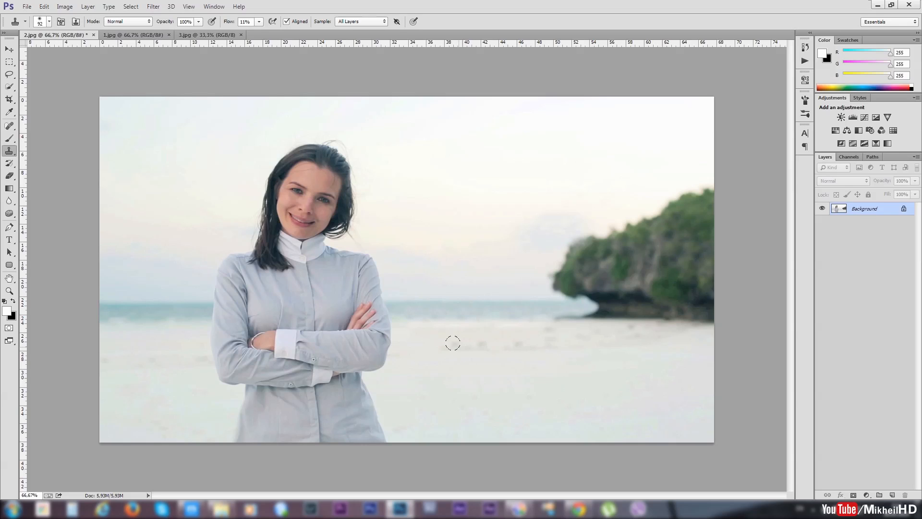
pyautogui.moveTo(427, 342)
pyautogui.mouseDown()
pyautogui.moveTo(413, 342)
pyautogui.moveTo(423, 342)
pyautogui.mouseUp()
# Save the image as a JPEG named 2-2 in the Lesson 022 folder with Maximum quality 12.
pyautogui.hotkey('ctrl', 'shift', 's')
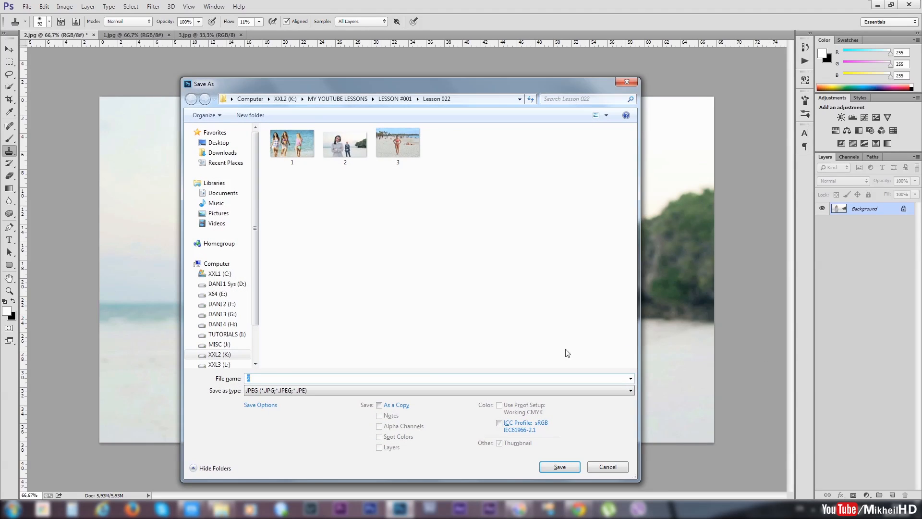
pyautogui.click(367, 368)
pyautogui.write('-2')
pyautogui.press('Return')
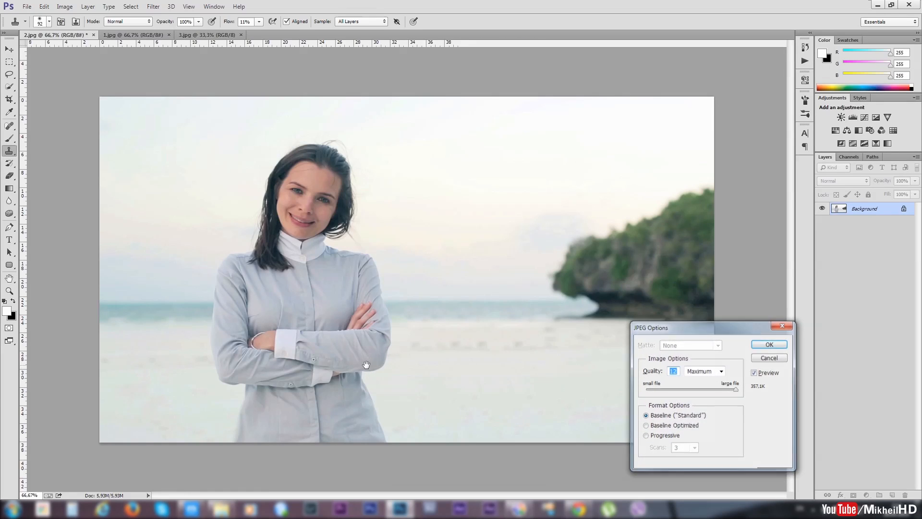
pyautogui.press('Return')
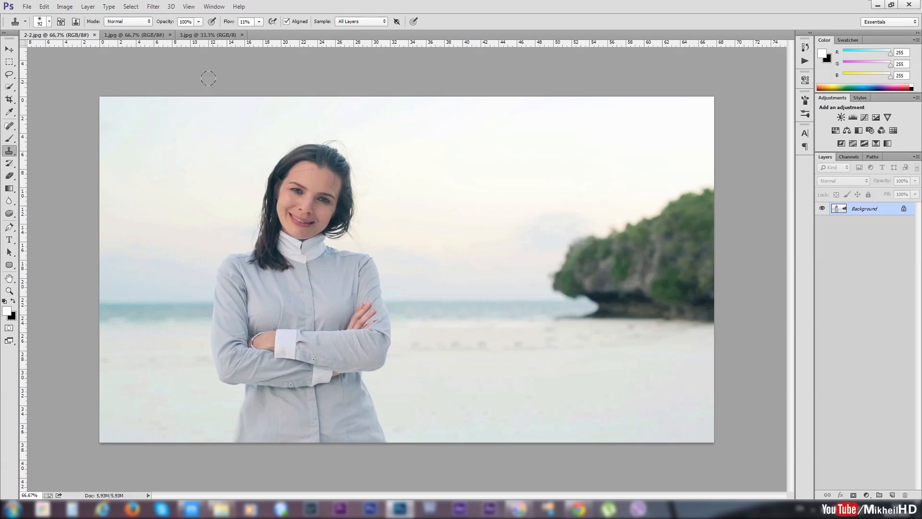
# Close the 2-2.jpg document and bring up the 3.jpg beach photo.
pyautogui.click(96, 35)
pyautogui.click(73, 36)
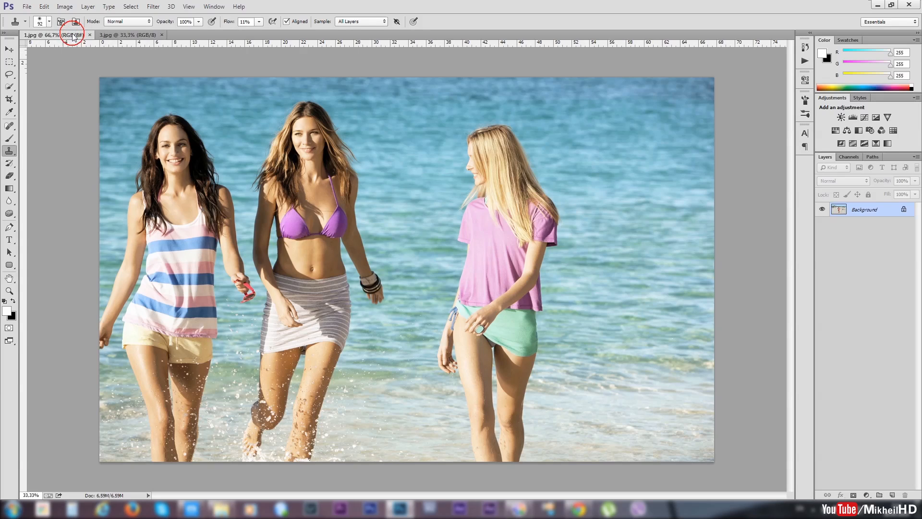
pyautogui.click(143, 35)
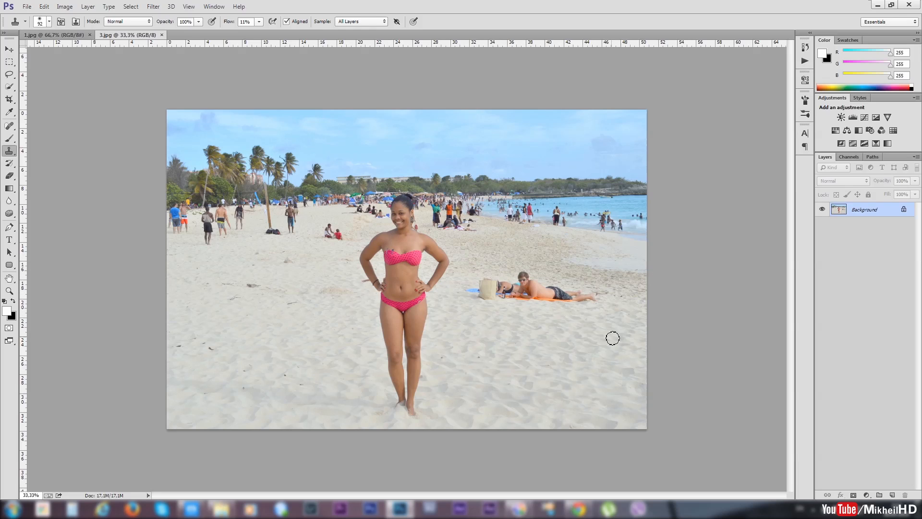
# Activate the Quick Selection tool for working on the 3.jpg beach photo.
pyautogui.click(9, 88)
pyautogui.rightClick(9, 89)
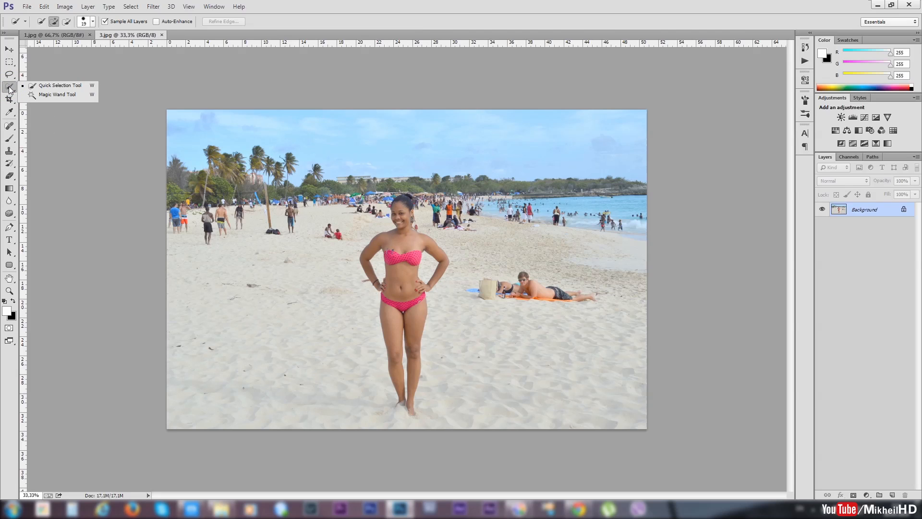
pyautogui.click(55, 87)
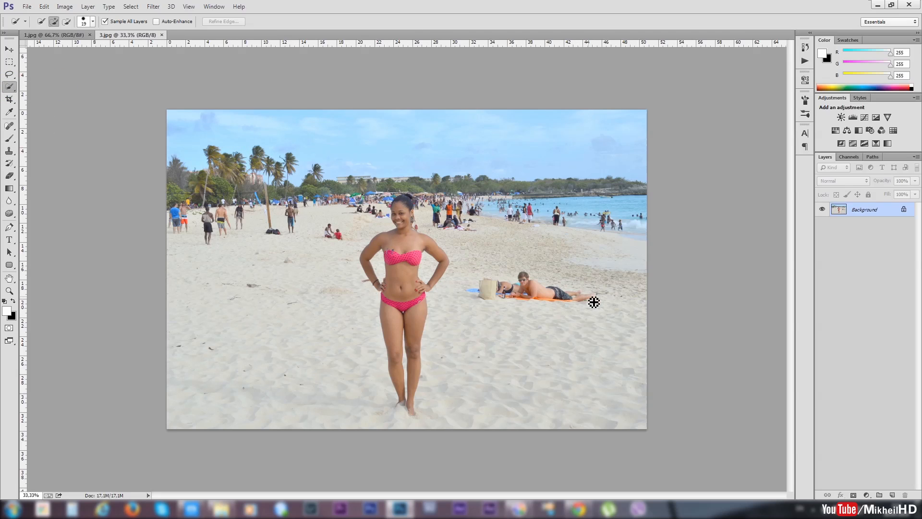
pyautogui.moveTo(593, 302)
pyautogui.mouseDown()
pyautogui.moveTo(534, 296)
pyautogui.moveTo(525, 285)
pyautogui.moveTo(470, 296)
pyautogui.moveTo(604, 306)
pyautogui.moveTo(569, 297)
pyautogui.mouseUp()
pyautogui.moveTo(486, 289)
pyautogui.mouseDown()
pyautogui.moveTo(471, 296)
pyautogui.moveTo(488, 299)
pyautogui.mouseUp()
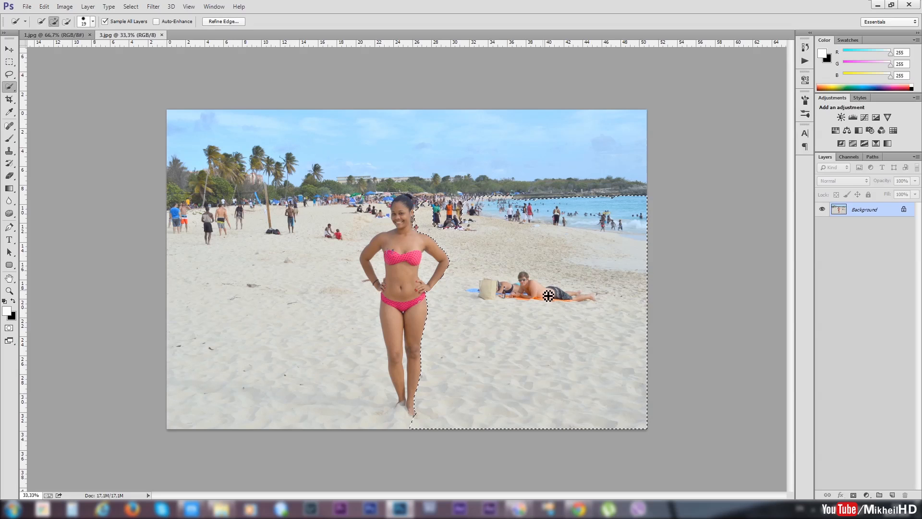
pyautogui.hotkey('ctrl', 'd')
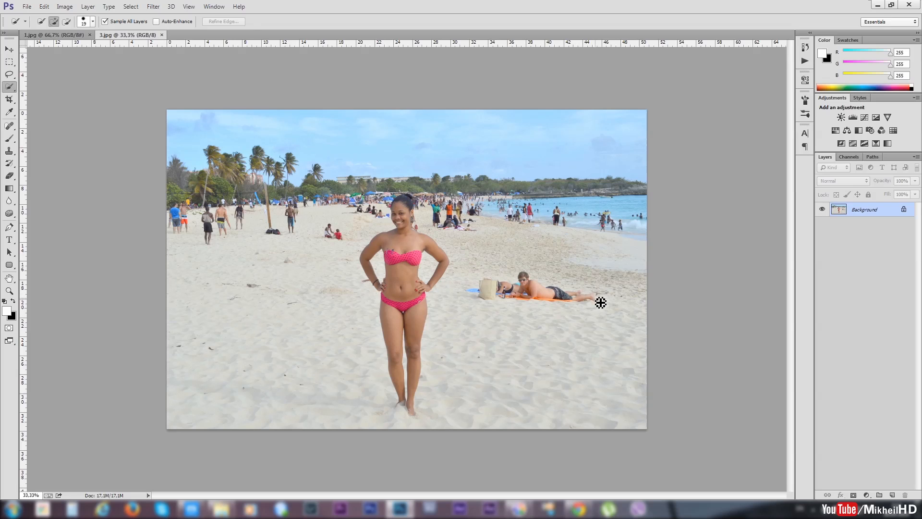
# Select the sunbathing couple with their bag and towel, and expand the selection by 20 pixels.
pyautogui.moveTo(589, 303)
pyautogui.mouseDown()
pyautogui.moveTo(523, 284)
pyautogui.moveTo(477, 297)
pyautogui.moveTo(594, 303)
pyautogui.mouseUp()
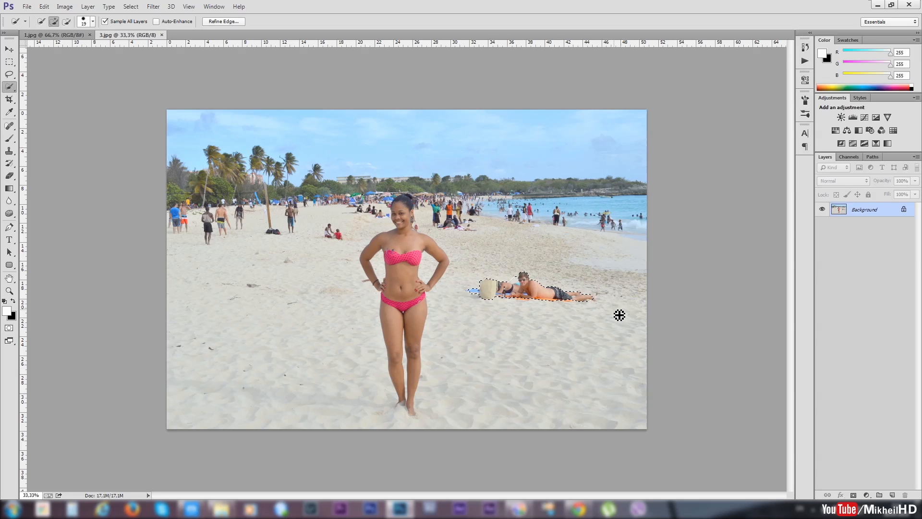
pyautogui.click(131, 6)
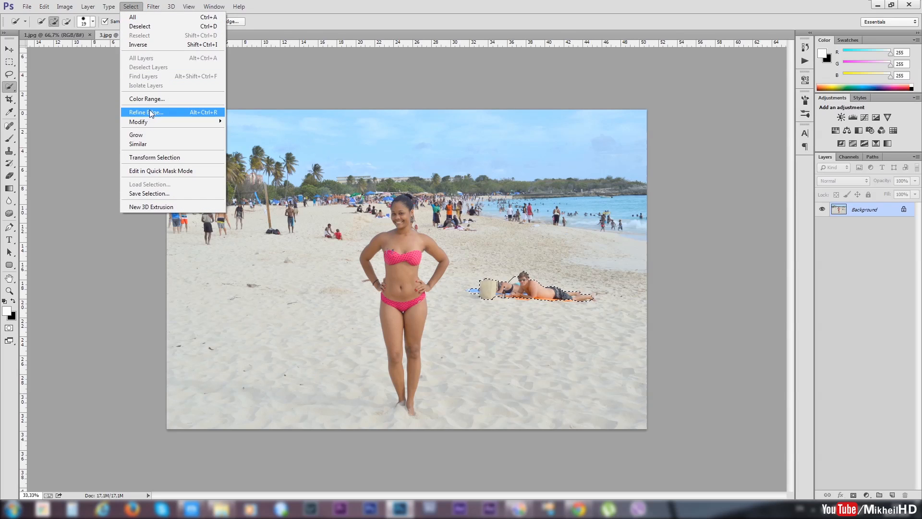
pyautogui.moveTo(154, 121)
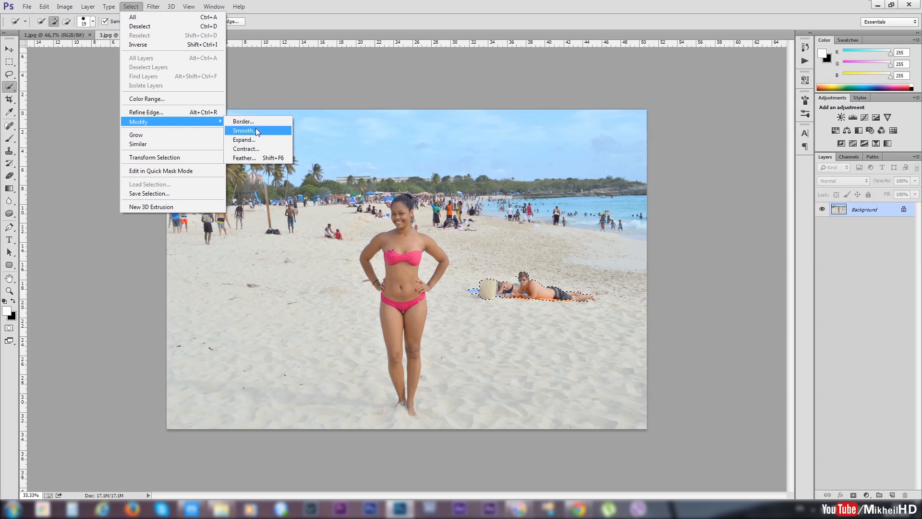
pyautogui.click(244, 139)
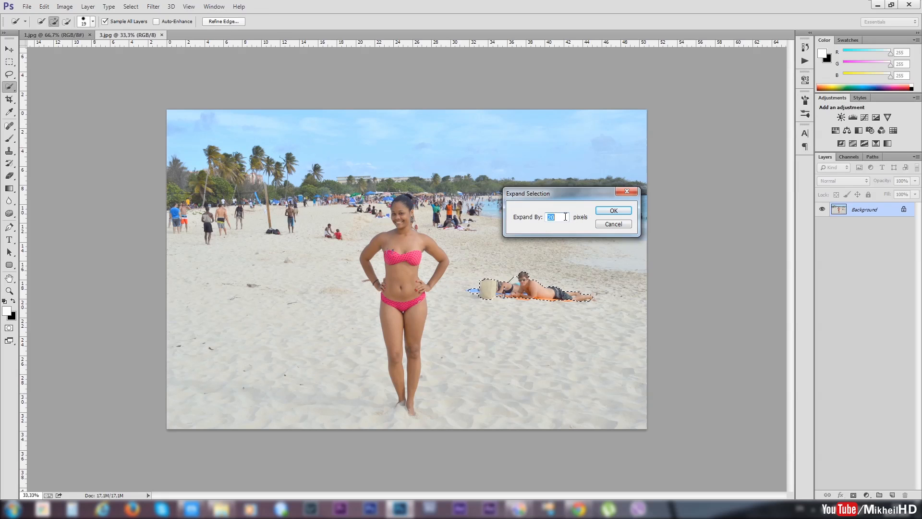
pyautogui.click(619, 212)
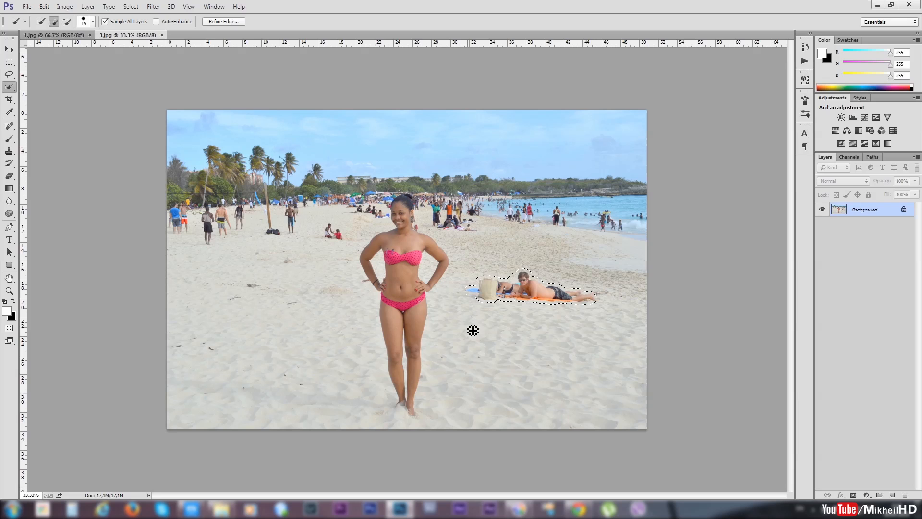
# Fill the selected couple using Content-Aware in Normal mode at 100% opacity, and clear the selection.
pyautogui.click(44, 7)
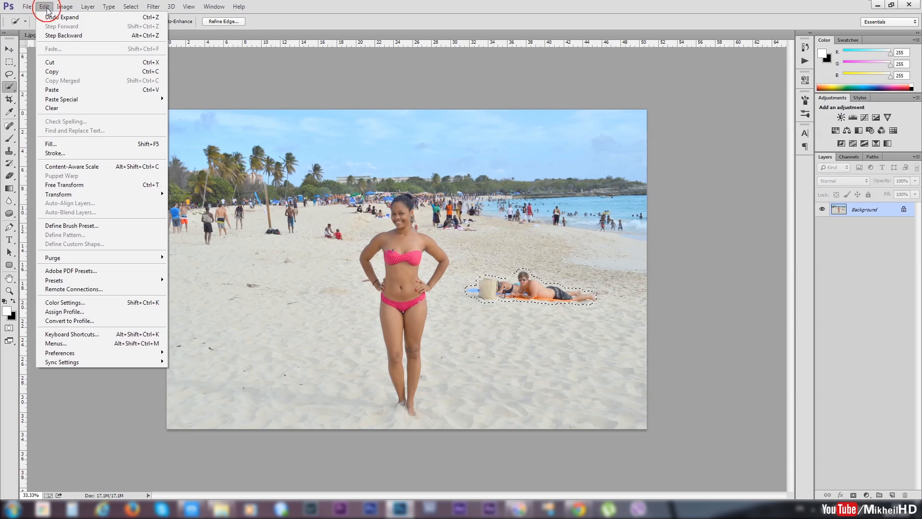
pyautogui.click(70, 144)
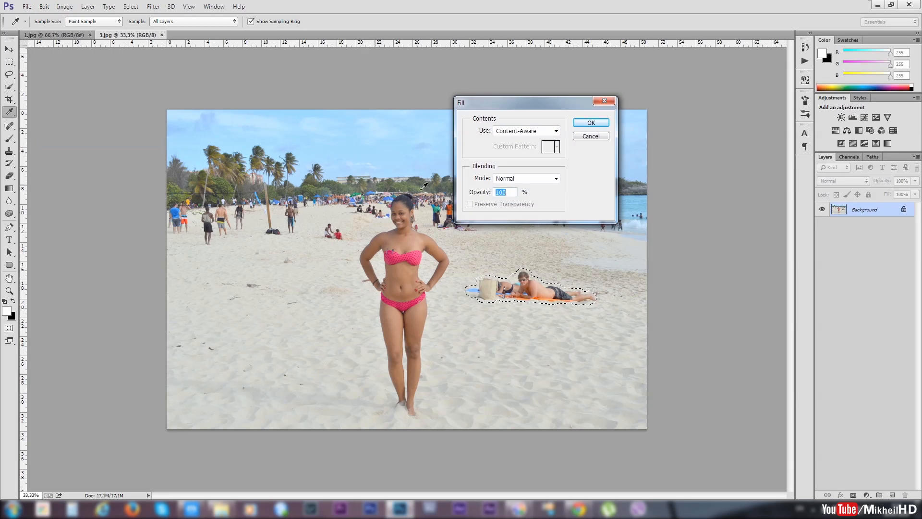
pyautogui.click(535, 130)
pyautogui.click(515, 170)
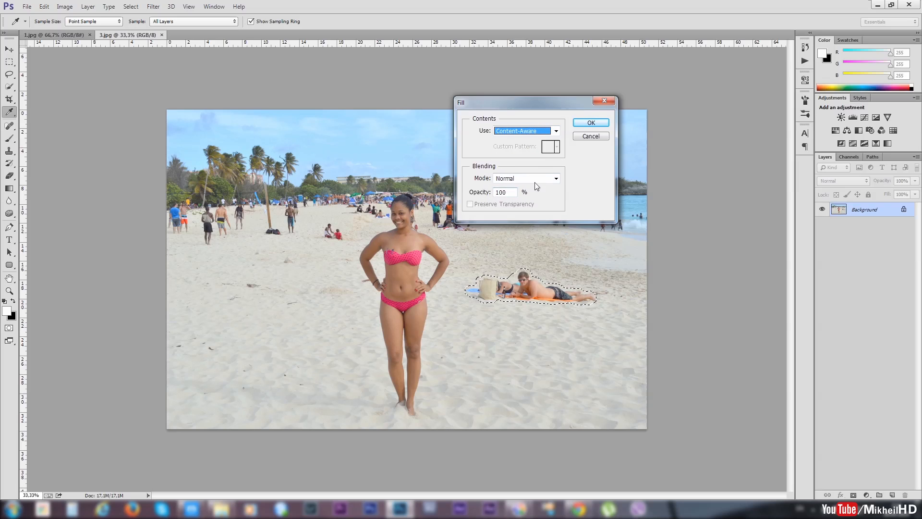
pyautogui.click(591, 123)
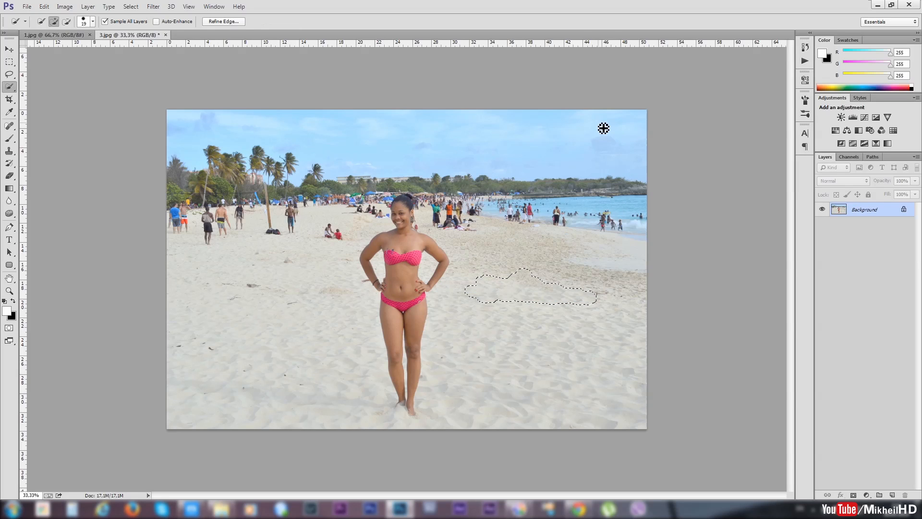
pyautogui.hotkey('ctrl', 'd')
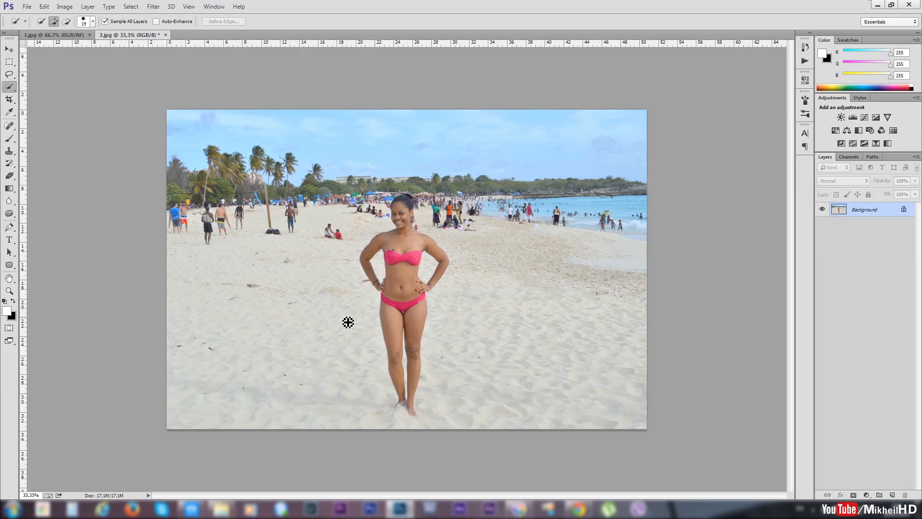
# Remove the marks on the sand beside the woman's hip using the Spot Healing Brush at 152 px with Content-Aware.
pyautogui.click(10, 126)
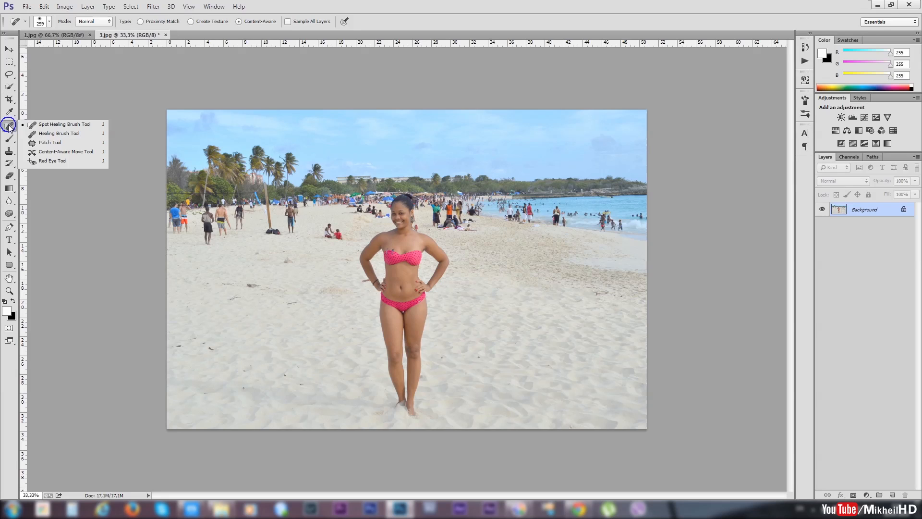
pyautogui.click(61, 125)
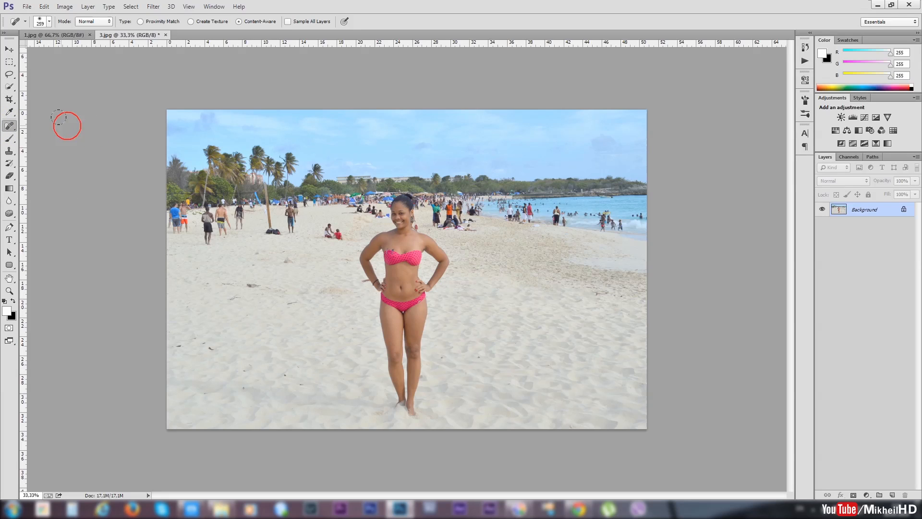
pyautogui.rightClick(278, 290)
pyautogui.moveTo(359, 318); pyautogui.dragTo(367, 319)
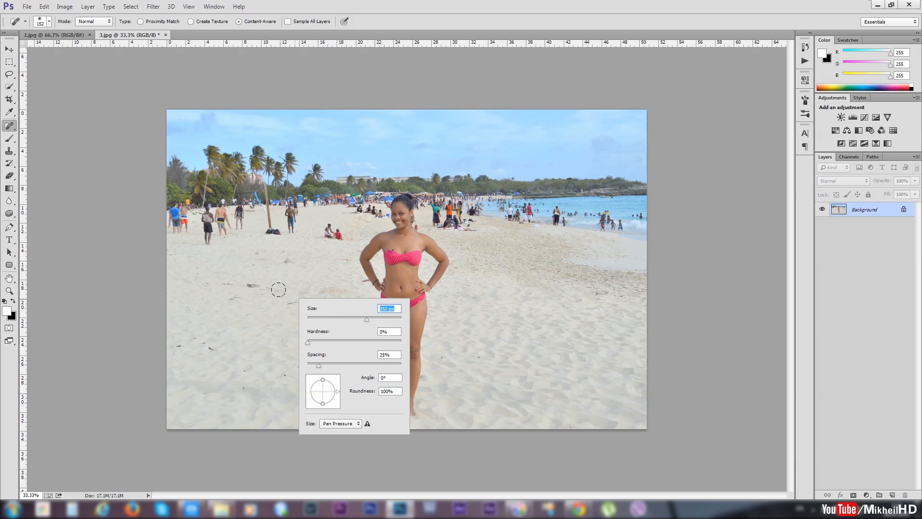
pyautogui.moveTo(287, 301); pyautogui.dragTo(291, 301)
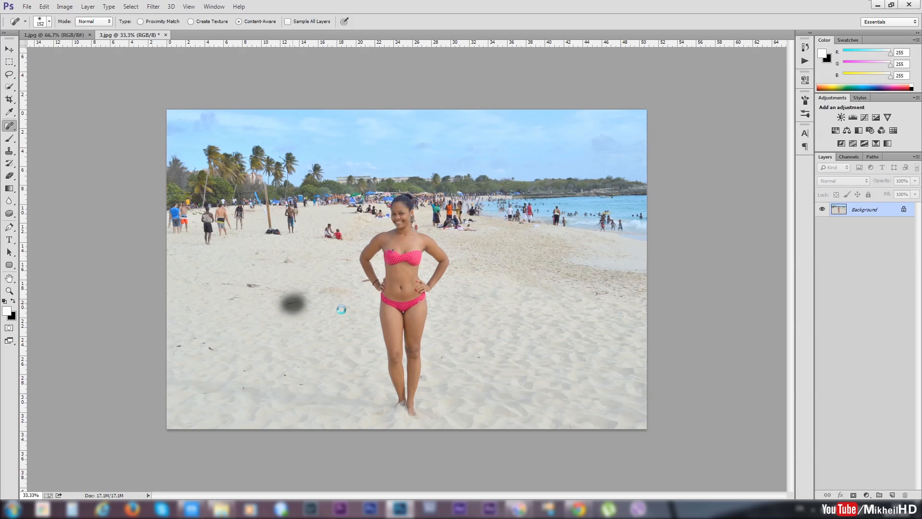
pyautogui.moveTo(321, 289); pyautogui.dragTo(358, 291)
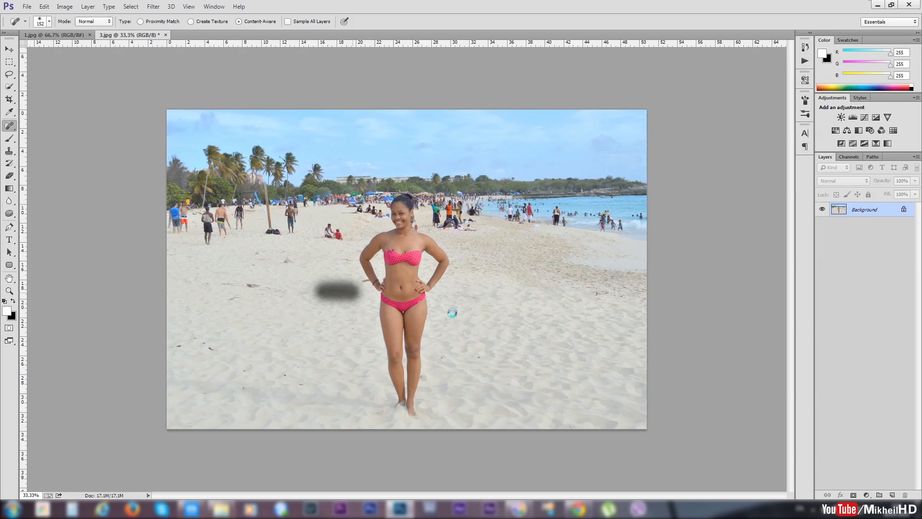
# Patch the remaining dark spots in three areas of the sand with the Patch tool, clearing the selection after each one.
pyautogui.rightClick(8, 126)
pyautogui.click(53, 145)
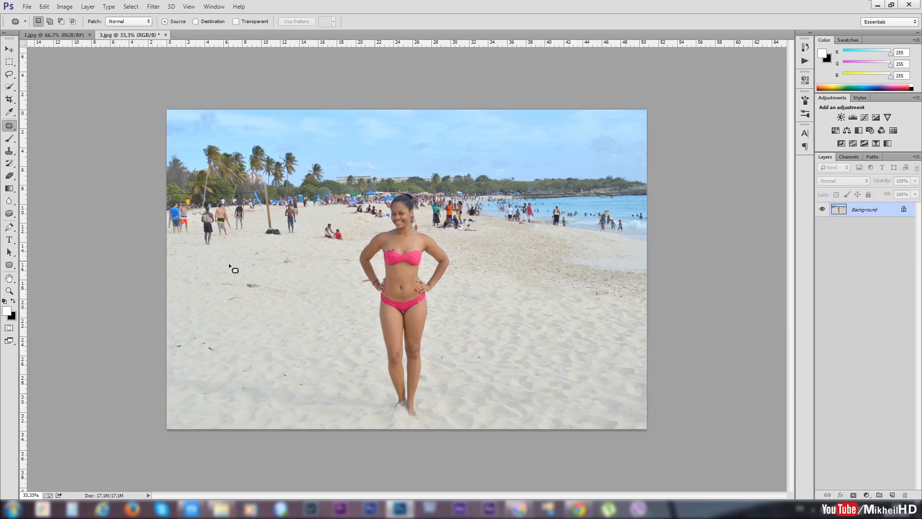
pyautogui.moveTo(273, 283)
pyautogui.mouseDown()
pyautogui.moveTo(253, 271)
pyautogui.moveTo(209, 287)
pyautogui.moveTo(228, 307)
pyautogui.moveTo(271, 304)
pyautogui.moveTo(274, 277)
pyautogui.moveTo(265, 271)
pyautogui.moveTo(252, 277)
pyautogui.moveTo(270, 313)
pyautogui.moveTo(293, 330)
pyautogui.moveTo(318, 318)
pyautogui.moveTo(313, 349)
pyautogui.moveTo(318, 320)
pyautogui.mouseUp()
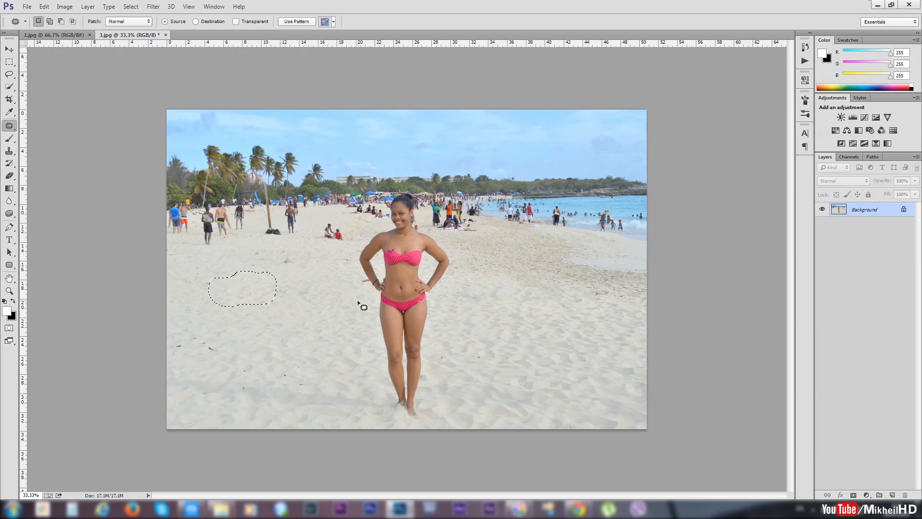
pyautogui.hotkey('ctrl', 'd')
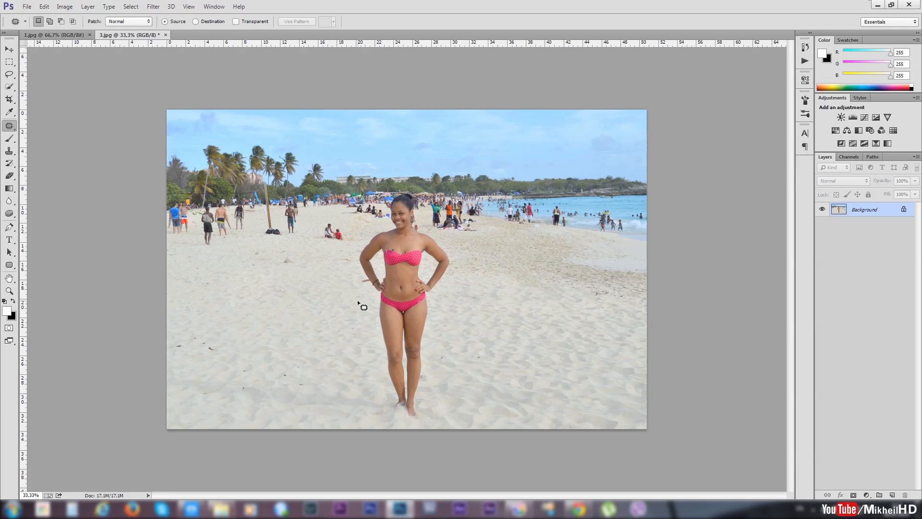
pyautogui.moveTo(300, 258)
pyautogui.mouseDown()
pyautogui.moveTo(281, 244)
pyautogui.moveTo(241, 270)
pyautogui.moveTo(303, 267)
pyautogui.moveTo(301, 260)
pyautogui.moveTo(303, 309)
pyautogui.moveTo(354, 330)
pyautogui.mouseUp()
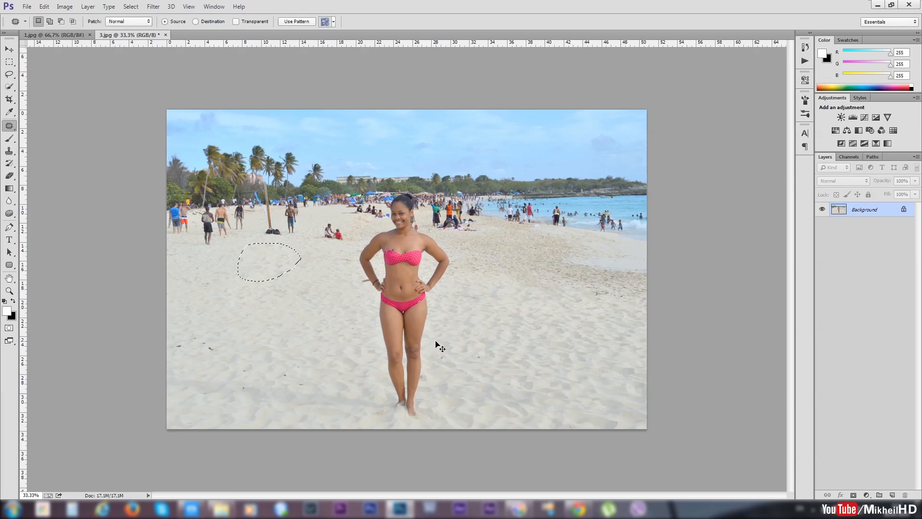
pyautogui.hotkey('ctrl', 'd')
pyautogui.moveTo(224, 338)
pyautogui.mouseDown()
pyautogui.moveTo(172, 344)
pyautogui.moveTo(231, 358)
pyautogui.moveTo(338, 338)
pyautogui.mouseUp()
pyautogui.hotkey('ctrl', 'd')
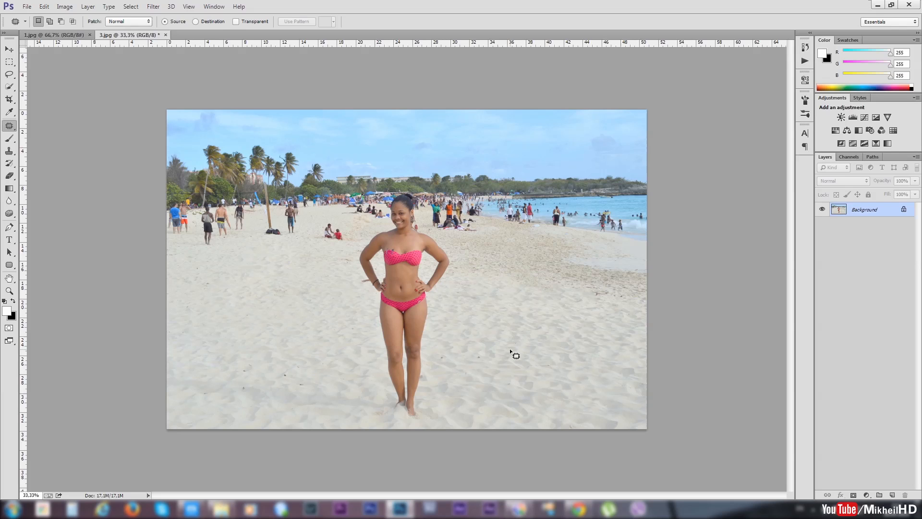
# Save the image as a JPEG named 3-3 in the Lesson 022 folder and close its document.
pyautogui.hotkey('ctrl', 'shift', 's')
pyautogui.click(262, 378)
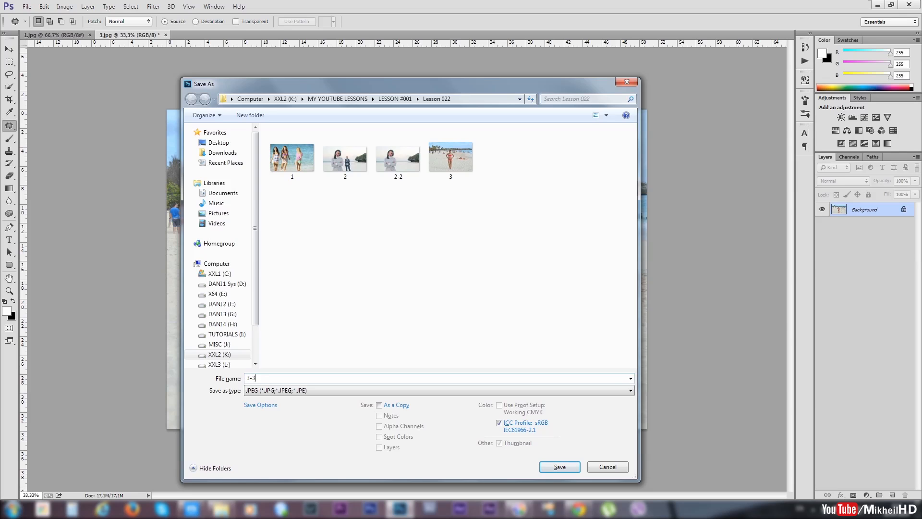
pyautogui.press('Return')
pyautogui.click(766, 344)
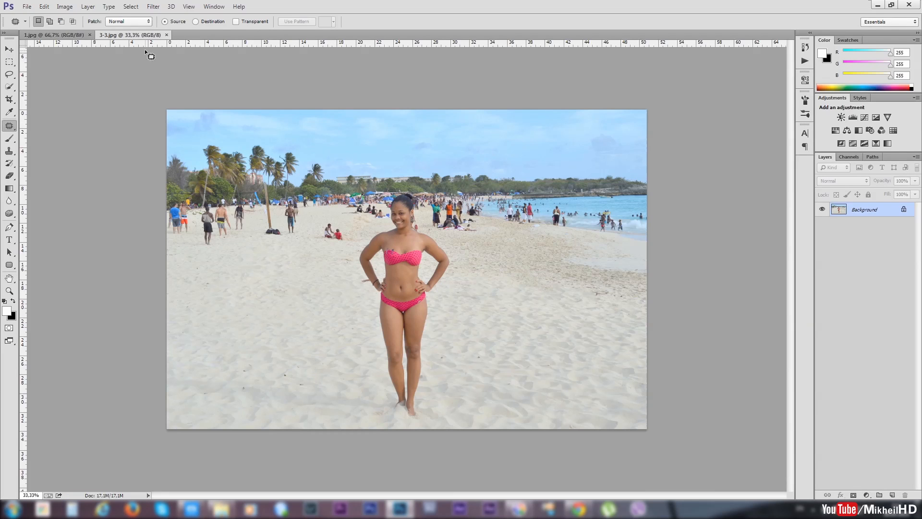
pyautogui.click(167, 35)
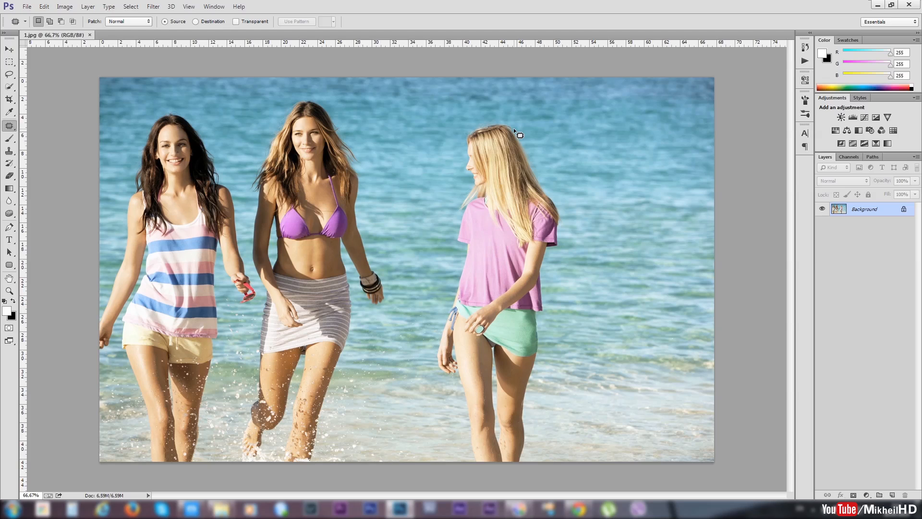
# Select the entire blonde woman in the pink shirt in 1.jpg with the Quick Selection tool.
pyautogui.click(9, 87)
pyautogui.rightClick(10, 87)
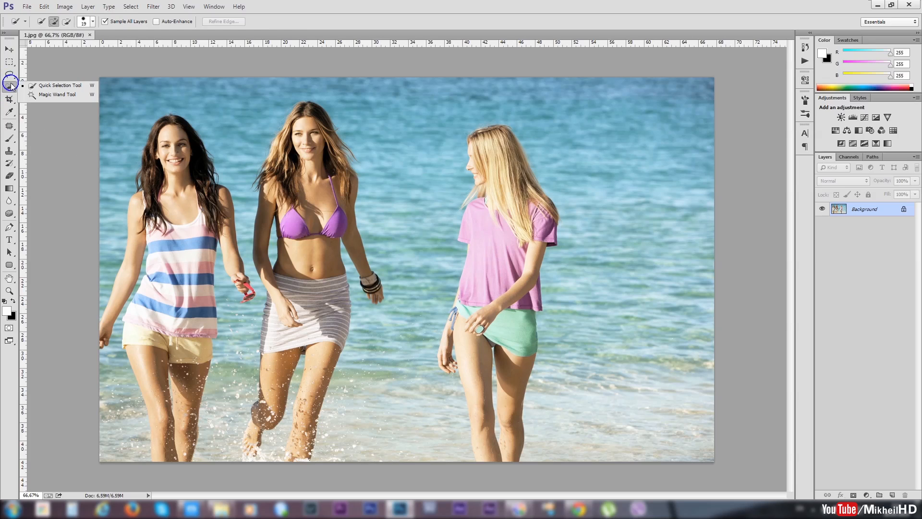
pyautogui.click(70, 88)
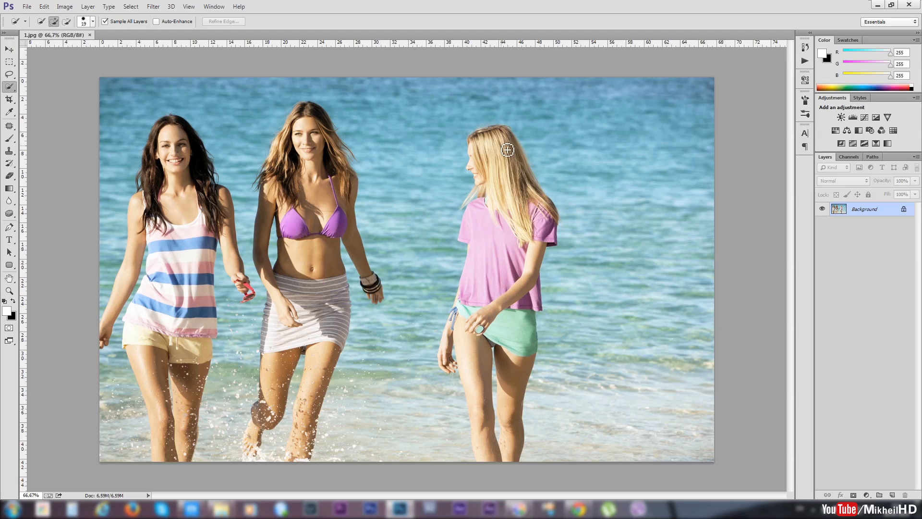
pyautogui.click(505, 143)
pyautogui.moveTo(492, 146)
pyautogui.mouseDown()
pyautogui.moveTo(473, 307)
pyautogui.moveTo(451, 370)
pyautogui.moveTo(444, 362)
pyautogui.moveTo(457, 333)
pyautogui.moveTo(454, 353)
pyautogui.moveTo(474, 333)
pyautogui.moveTo(488, 454)
pyautogui.moveTo(497, 306)
pyautogui.moveTo(531, 331)
pyautogui.moveTo(510, 457)
pyautogui.moveTo(508, 326)
pyautogui.moveTo(550, 212)
pyautogui.moveTo(536, 313)
pyautogui.moveTo(524, 176)
pyautogui.moveTo(509, 143)
pyautogui.moveTo(484, 163)
pyautogui.mouseUp()
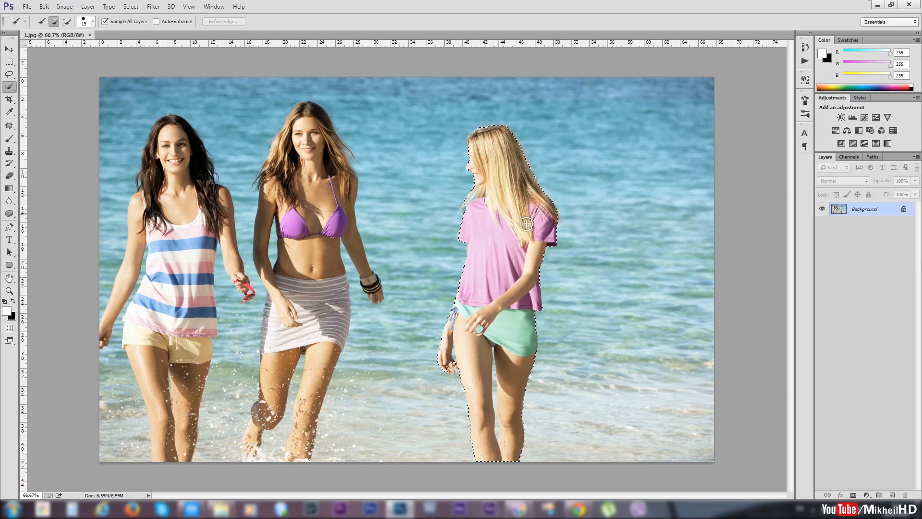
pyautogui.moveTo(507, 307); pyautogui.dragTo(513, 306)
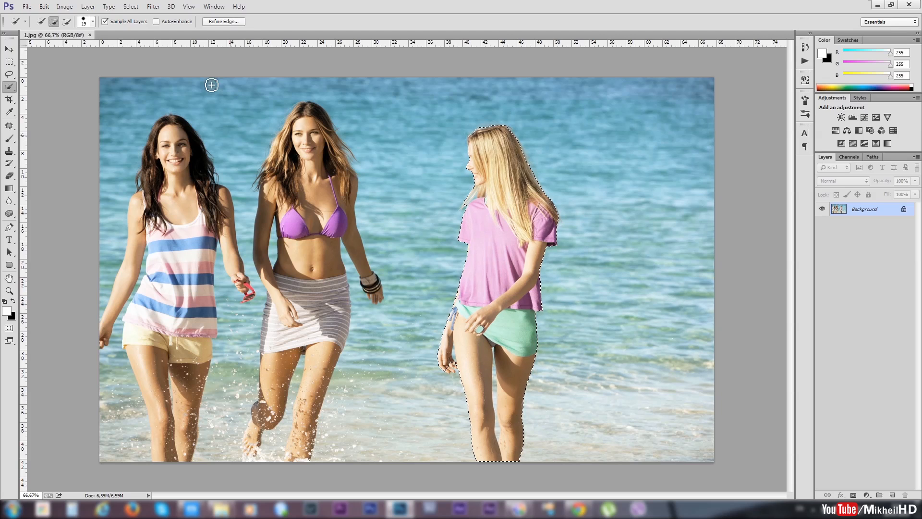
# Expand the selection around the blonde woman by 25 pixels.
pyautogui.click(135, 7)
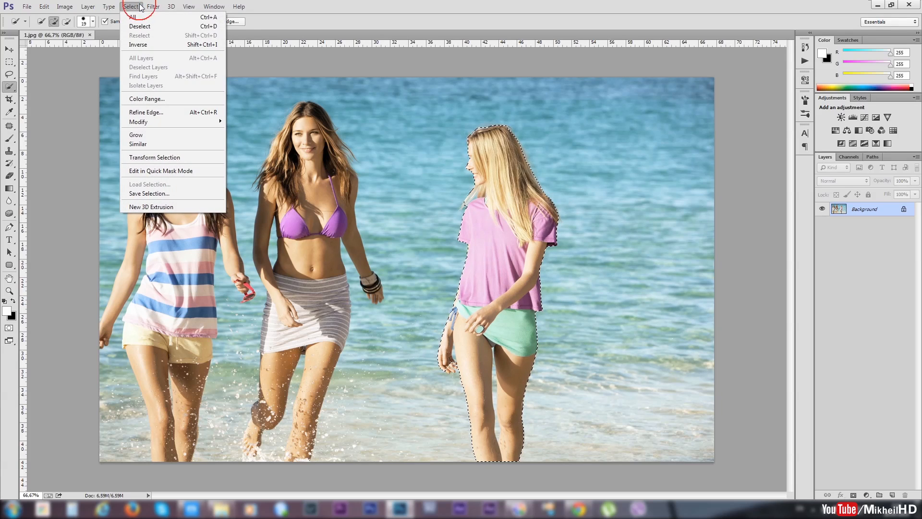
pyautogui.moveTo(150, 119)
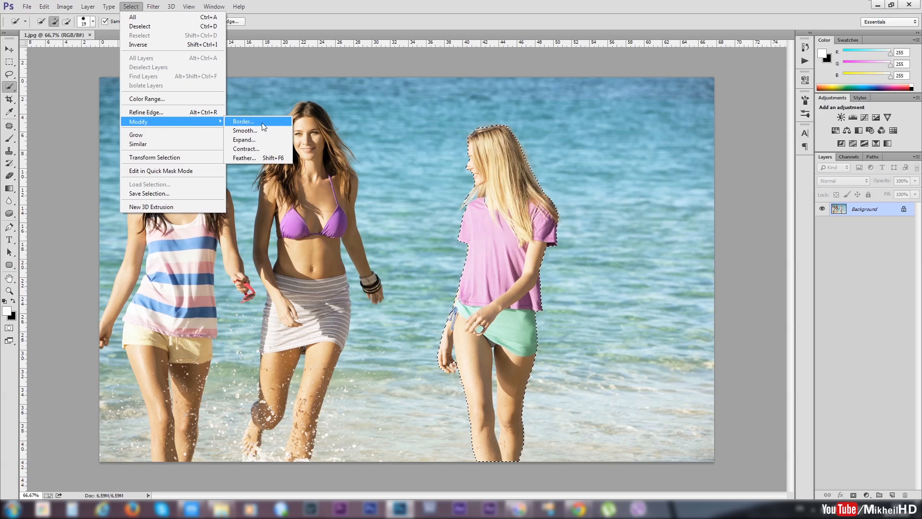
pyautogui.click(266, 141)
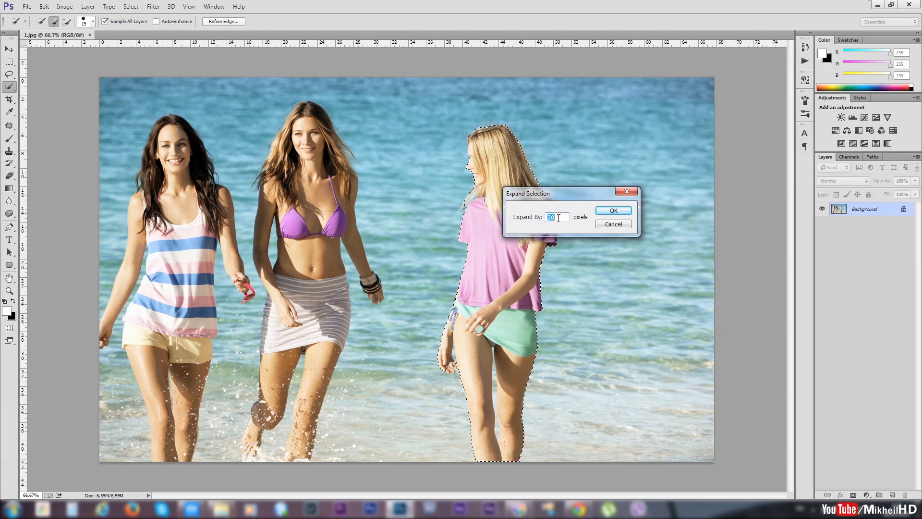
pyautogui.write('25')
pyautogui.click(614, 213)
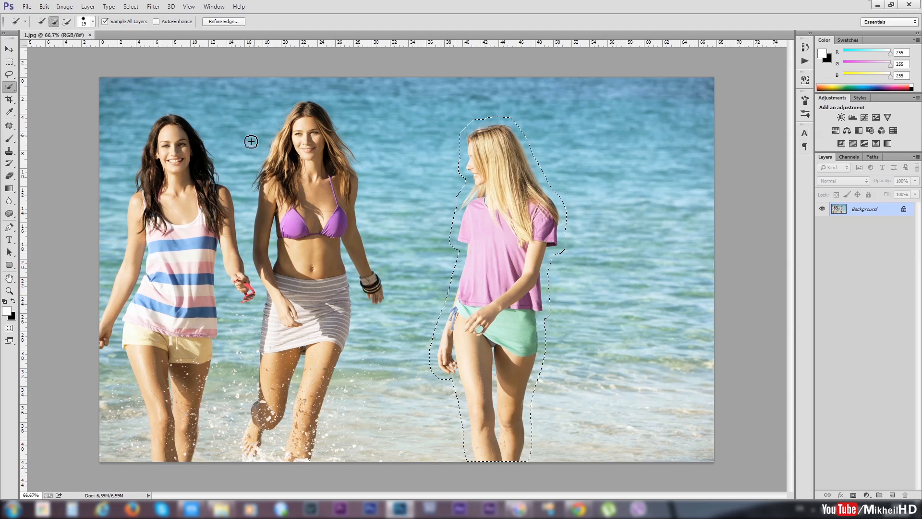
# Fill the selection around the blonde woman using Content-Aware at Normal mode and 100% opacity, and deselect it.
pyautogui.click(46, 7)
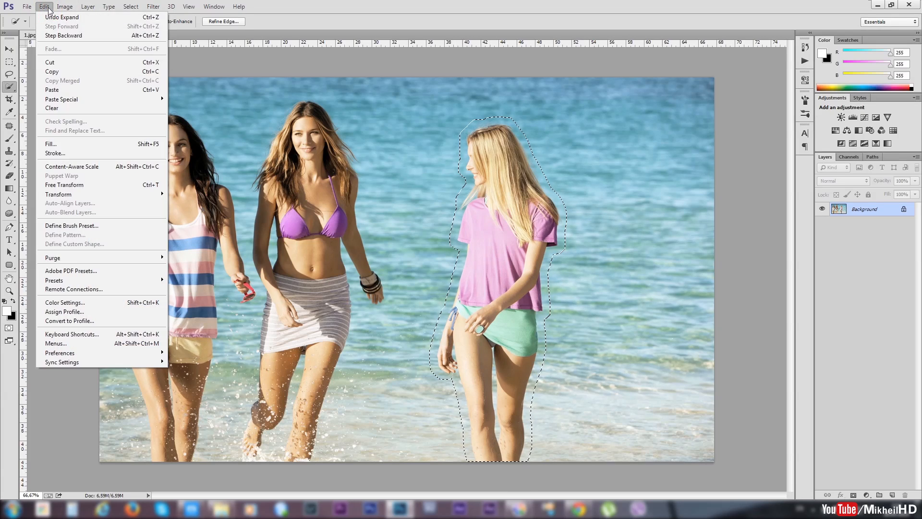
pyautogui.click(69, 144)
pyautogui.click(526, 131)
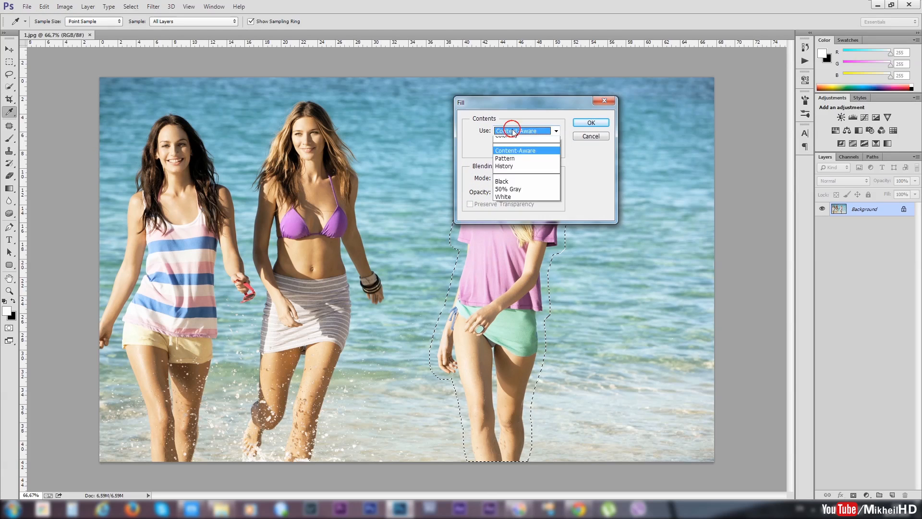
pyautogui.click(509, 165)
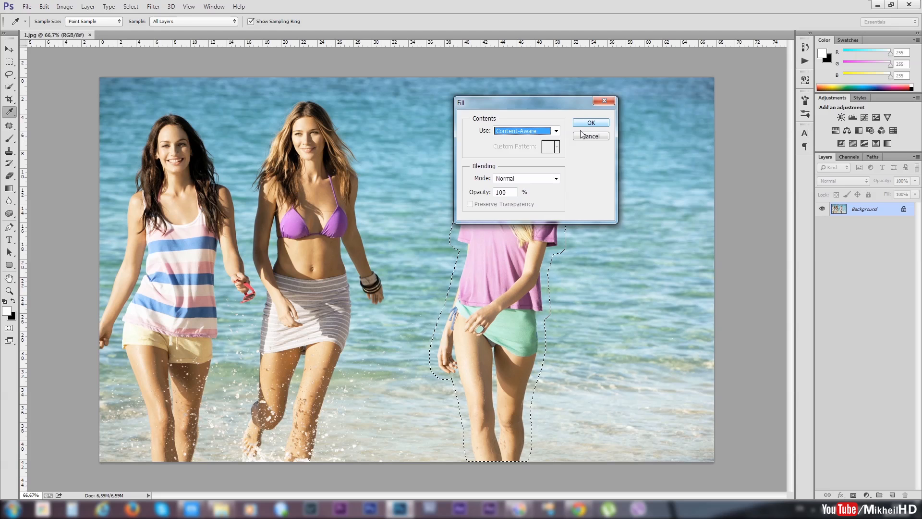
pyautogui.click(591, 124)
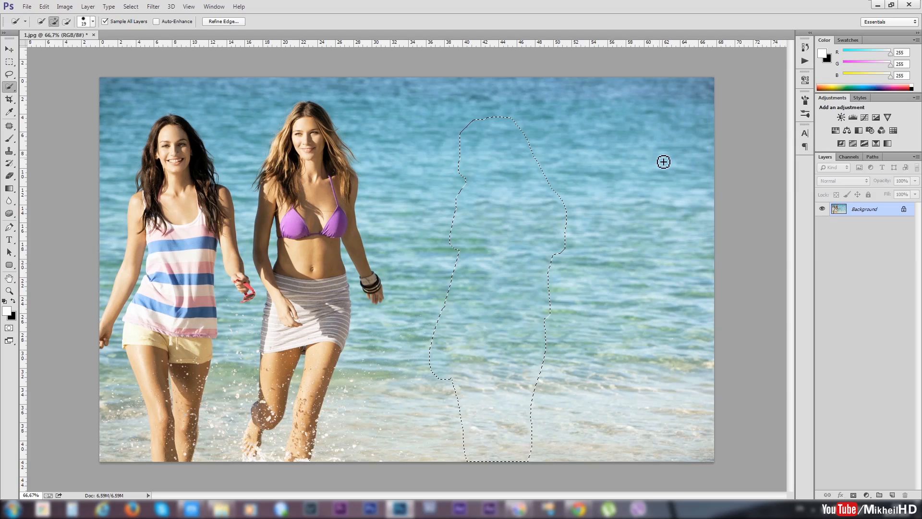
pyautogui.hotkey('ctrl', 'd')
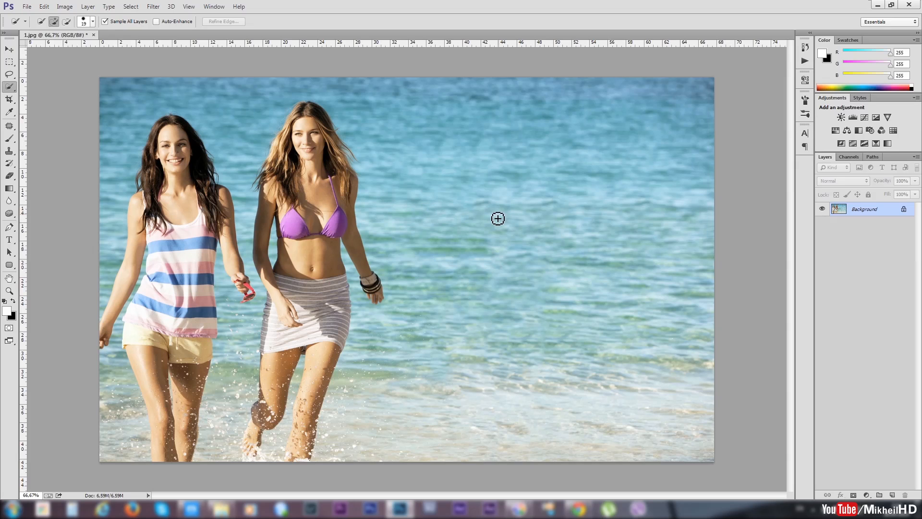
# Undock 1.jpg into its own floating window and position it near the middle of the workspace.
pyautogui.moveTo(78, 36); pyautogui.dragTo(108, 62)
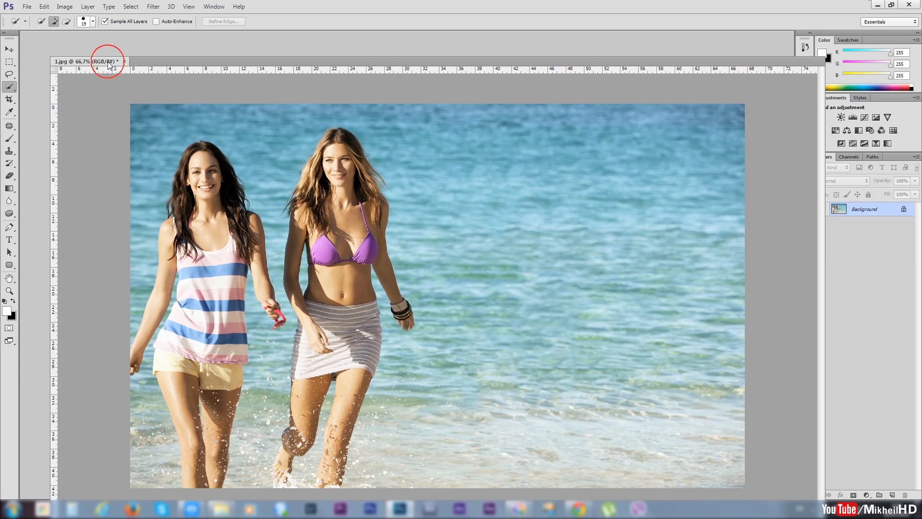
pyautogui.moveTo(324, 59); pyautogui.dragTo(369, 56)
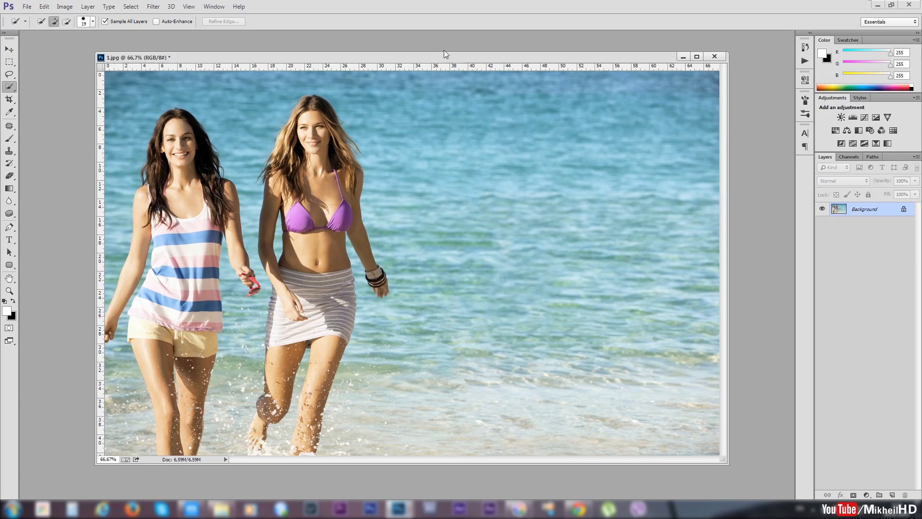
pyautogui.moveTo(453, 58)
pyautogui.mouseDown()
pyautogui.moveTo(489, 58)
pyautogui.moveTo(463, 61)
pyautogui.mouseUp()
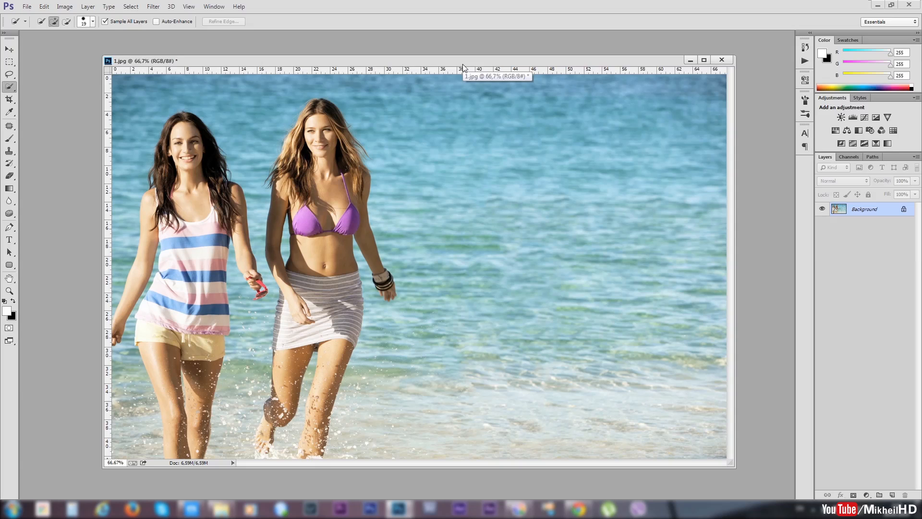